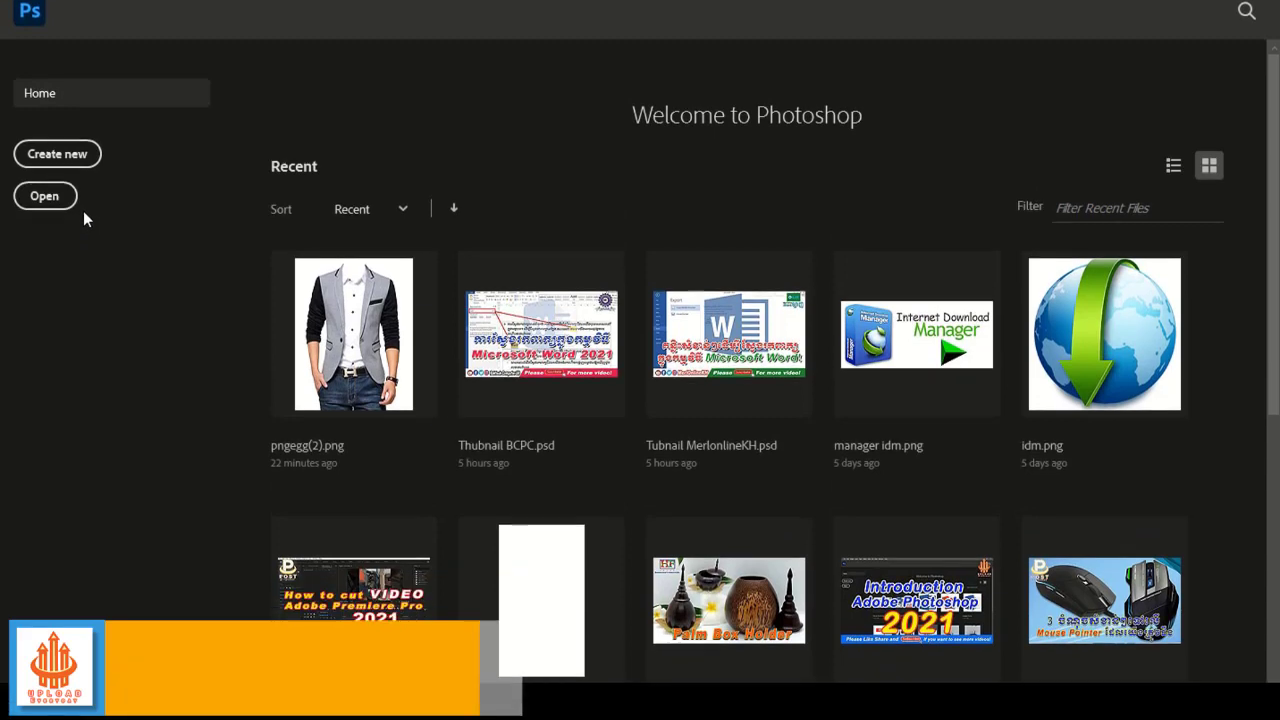
Open pngegg(2).png from the Shirt folder inside CHANNEL YOUTUBE > Upload Everyday
{"action": "left_click", "coordinate": [58, 238]}
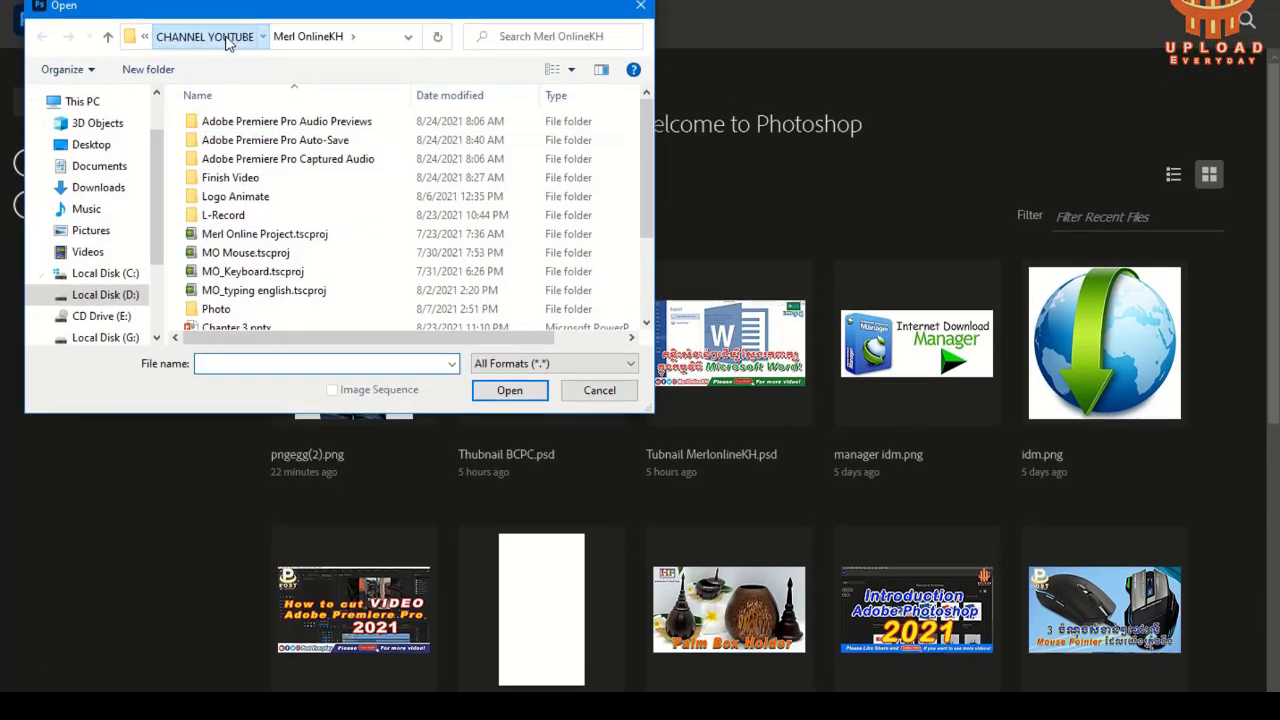
{"action": "left_click", "coordinate": [226, 64]}
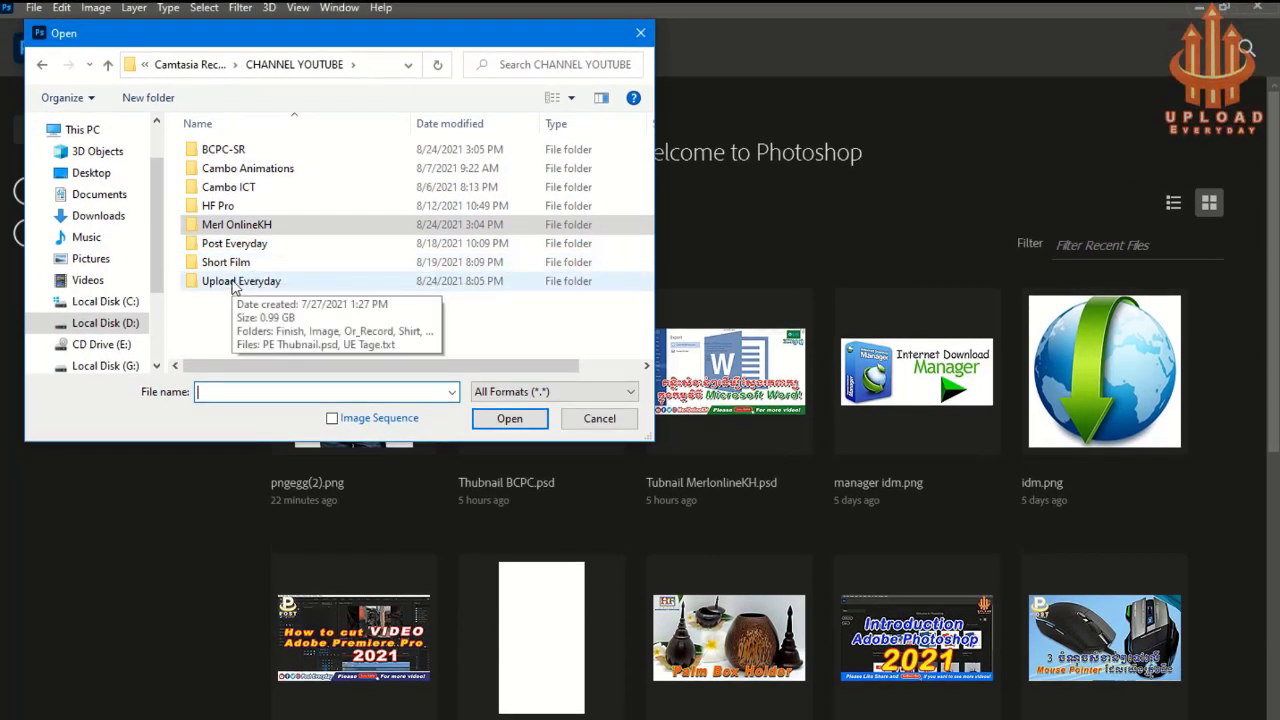
{"action": "double_click", "coordinate": [233, 283]}
{"action": "double_click", "coordinate": [516, 185]}
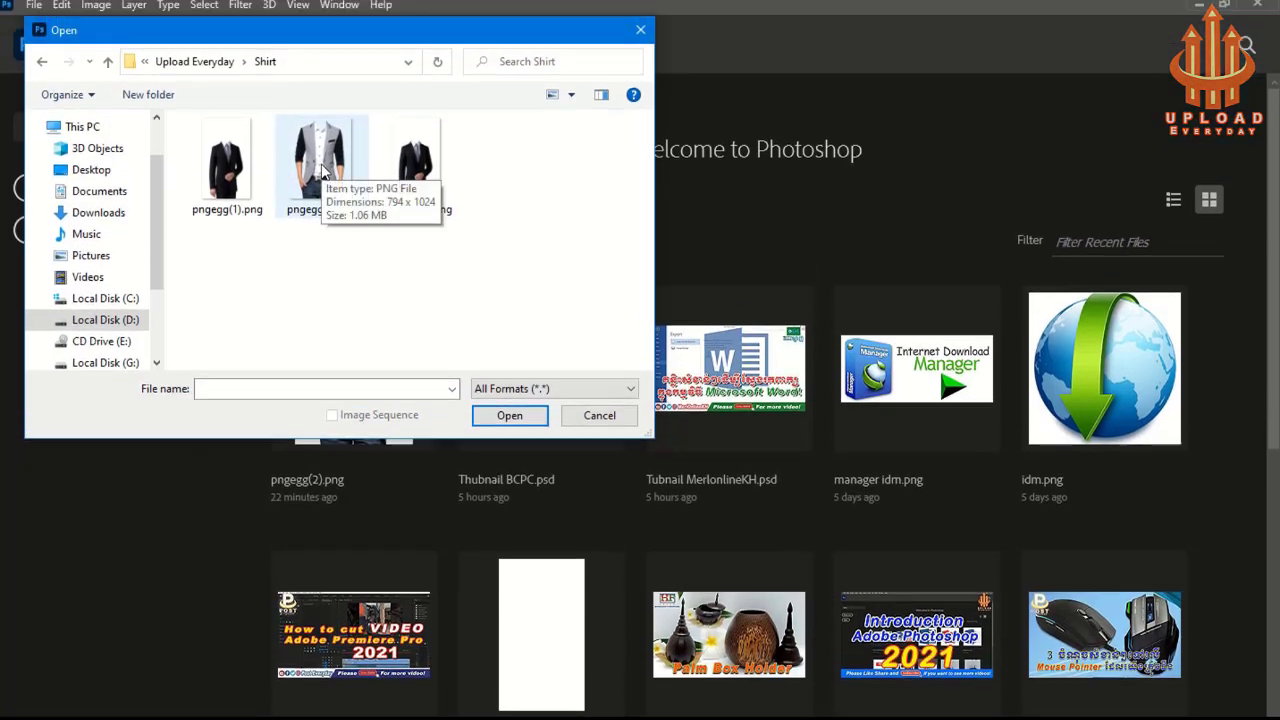
{"action": "left_click", "coordinate": [322, 175]}
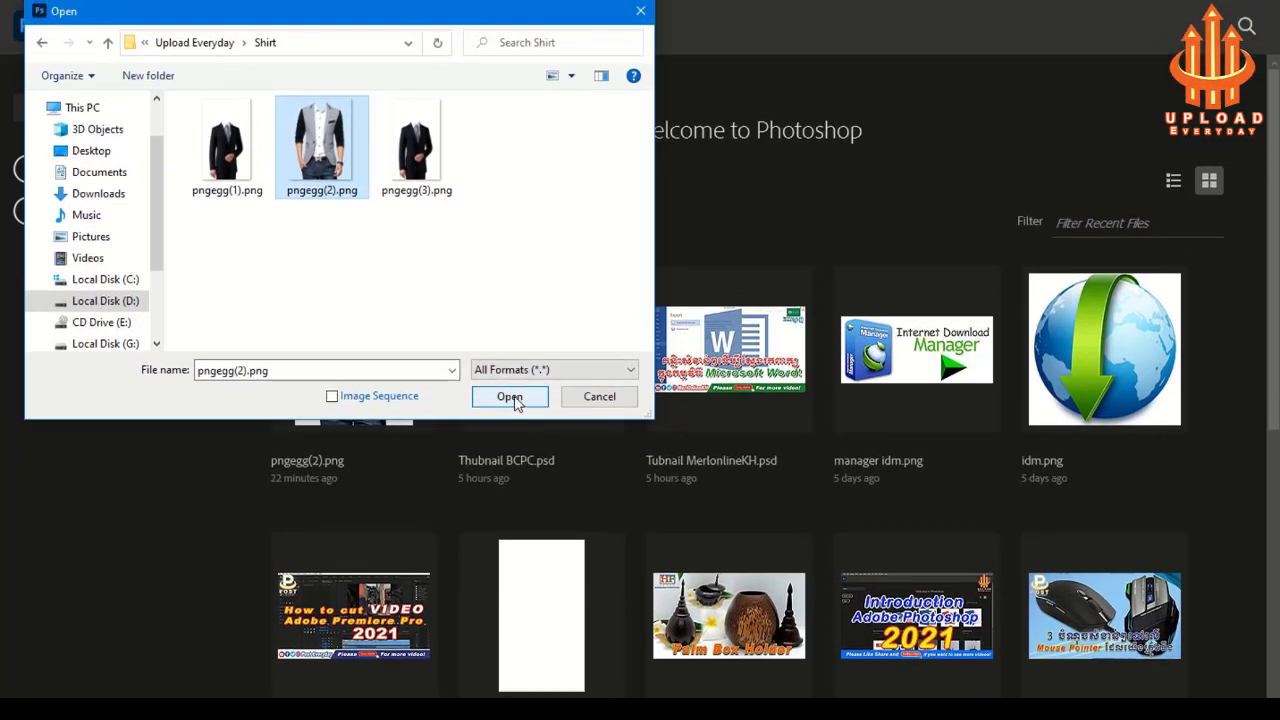
{"action": "left_click", "coordinate": [515, 420]}
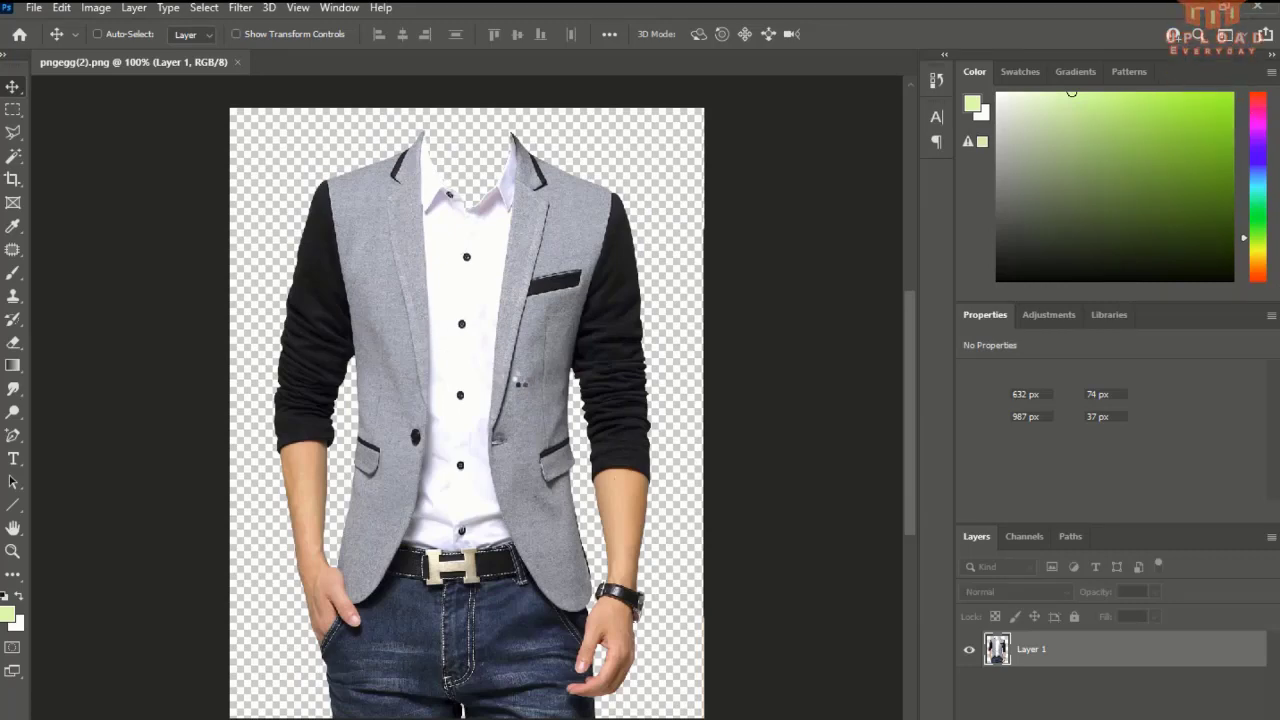
Duplicate Layer 1 with Layer Via Copy and hide the original Layer 1
{"action": "scroll", "coordinate": [437, 453], "scroll_direction": "up", "scroll_amount": 1}
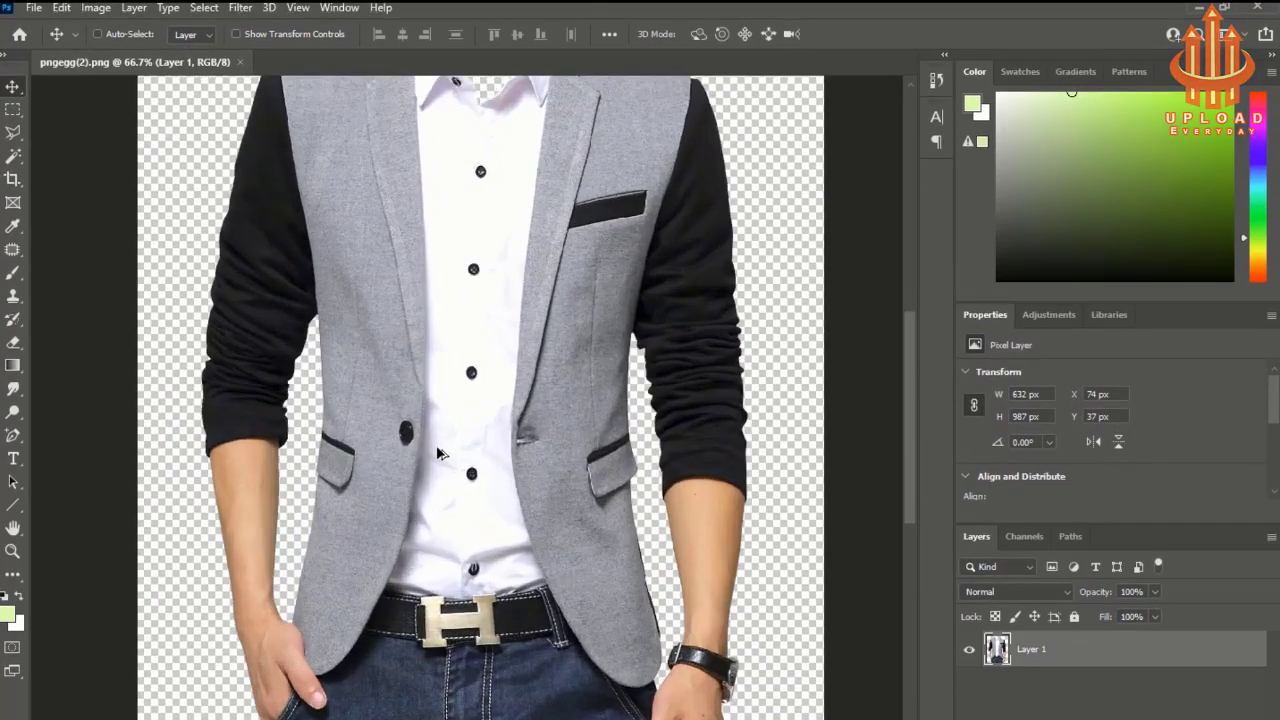
{"action": "scroll", "coordinate": [437, 453], "scroll_direction": "up", "scroll_amount": 2}
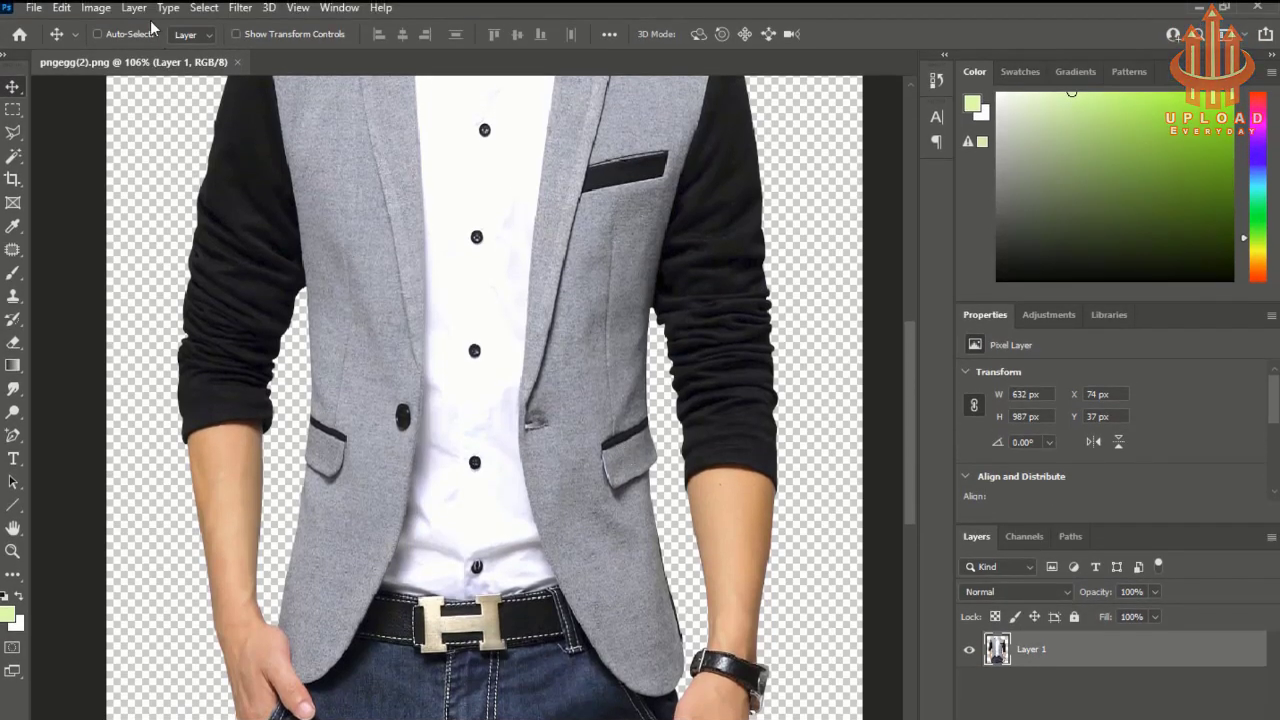
{"action": "left_click", "coordinate": [134, 8]}
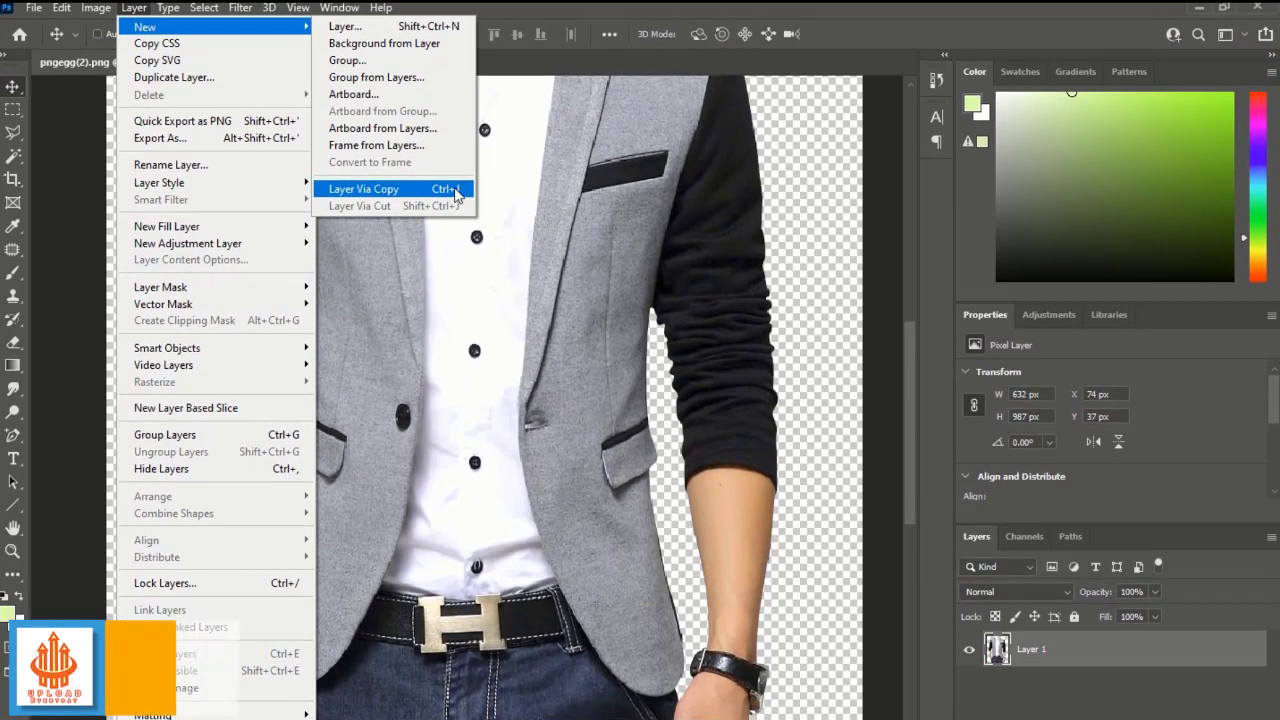
{"action": "left_click", "coordinate": [453, 190]}
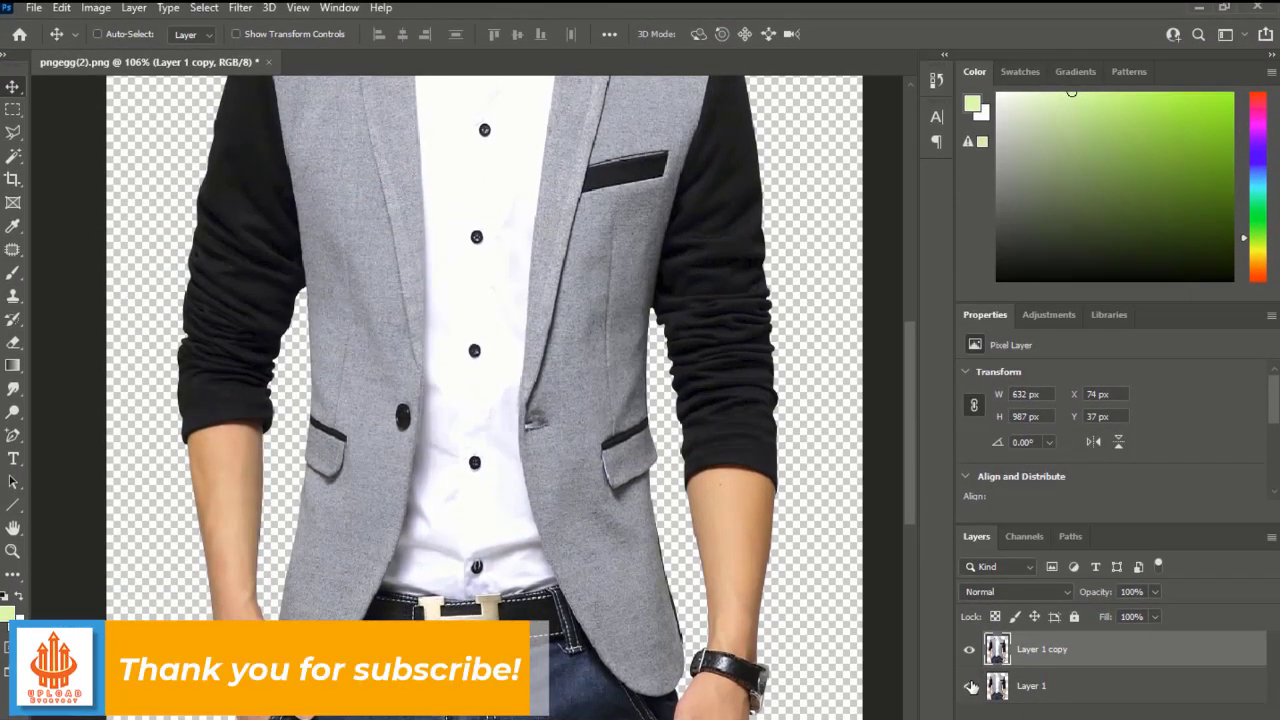
{"action": "left_click", "coordinate": [968, 687]}
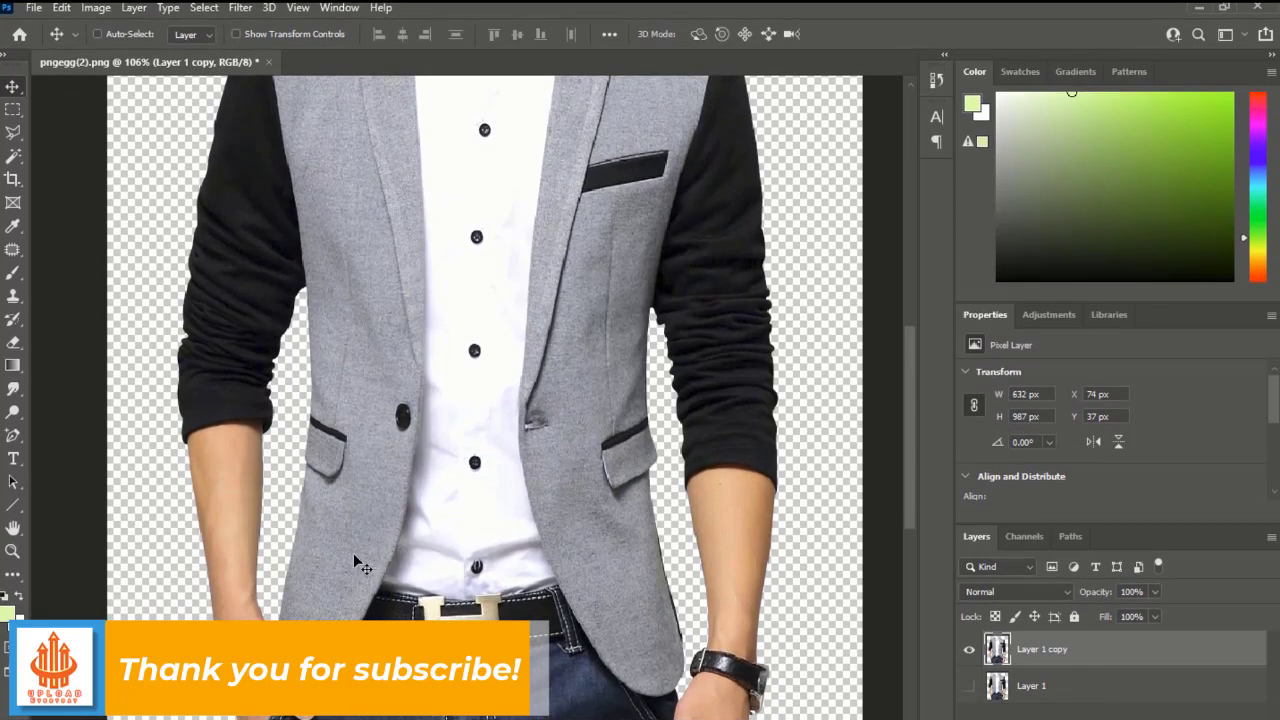
Start a Pen tool path around the rounded lower hem of the left-hand jacket front, reaching the edge of the thumb
{"action": "scroll", "coordinate": [353, 554], "scroll_direction": "up", "scroll_amount": 8}
{"action": "scroll", "coordinate": [366, 544], "scroll_direction": "down", "scroll_amount": 9}
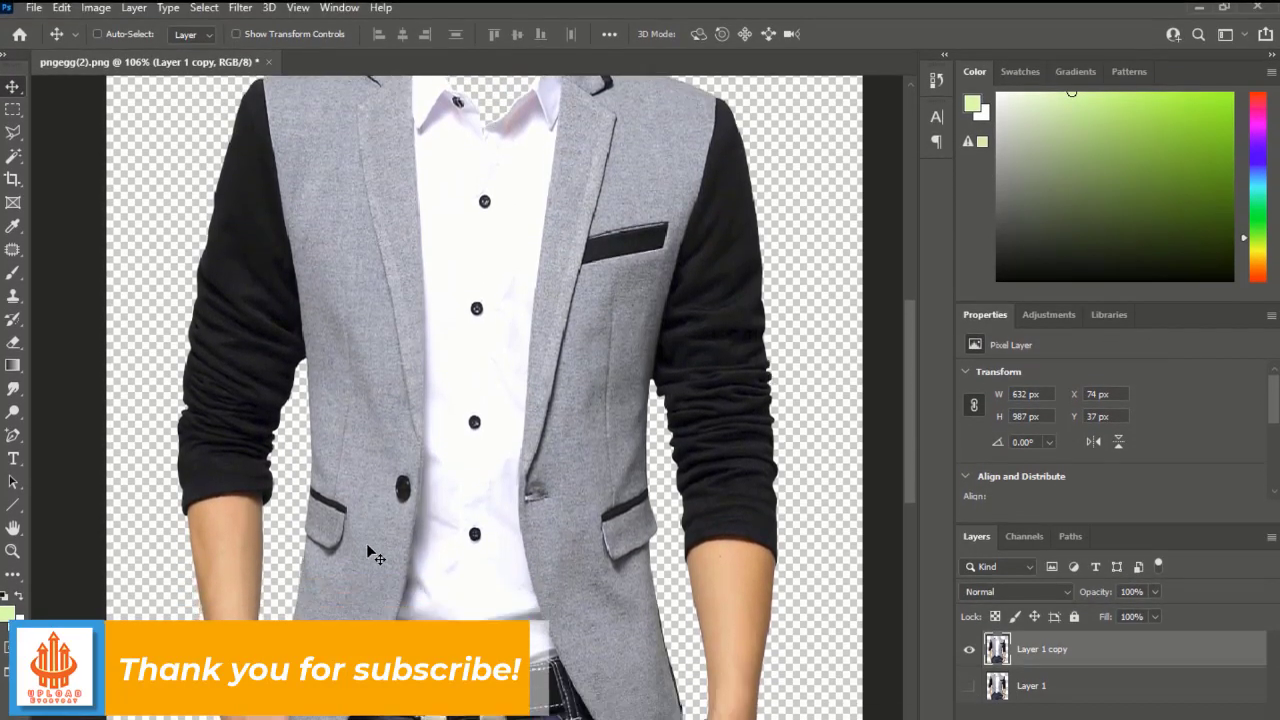
{"action": "scroll", "coordinate": [368, 549], "scroll_direction": "down", "scroll_amount": 1}
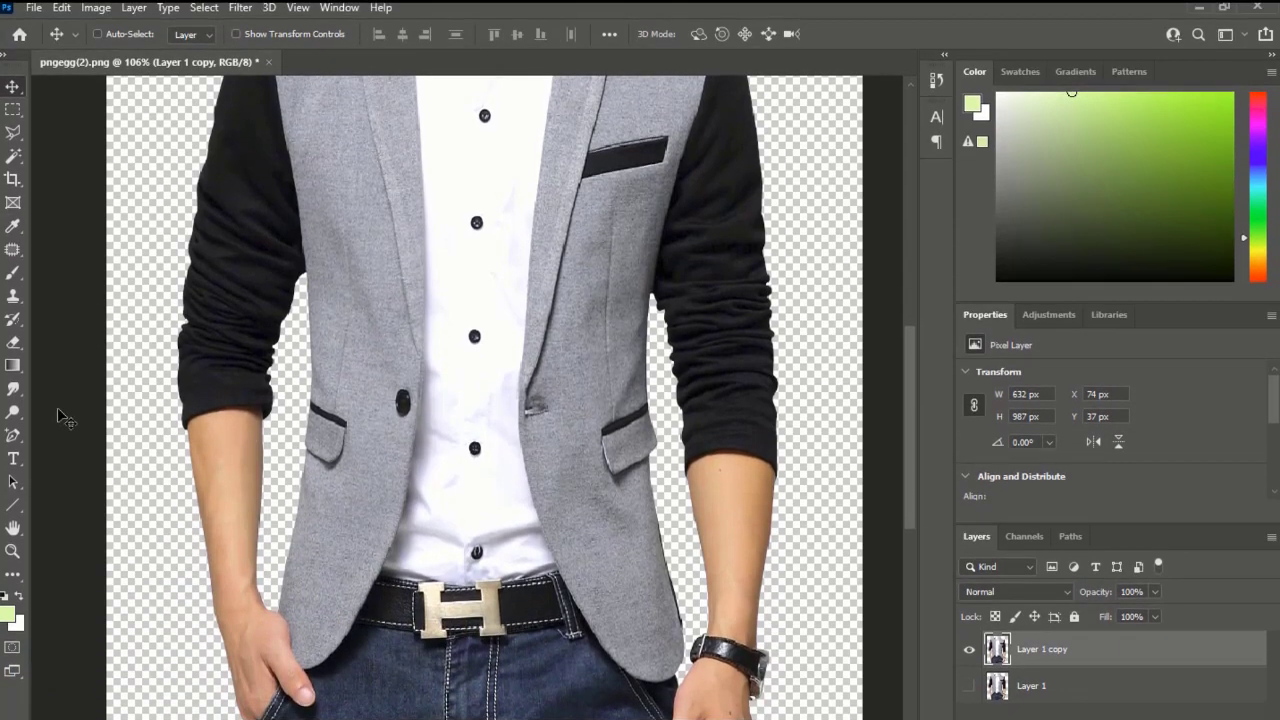
{"action": "left_click", "coordinate": [82, 435]}
{"action": "scroll", "coordinate": [365, 500], "scroll_direction": "down", "scroll_amount": 8}
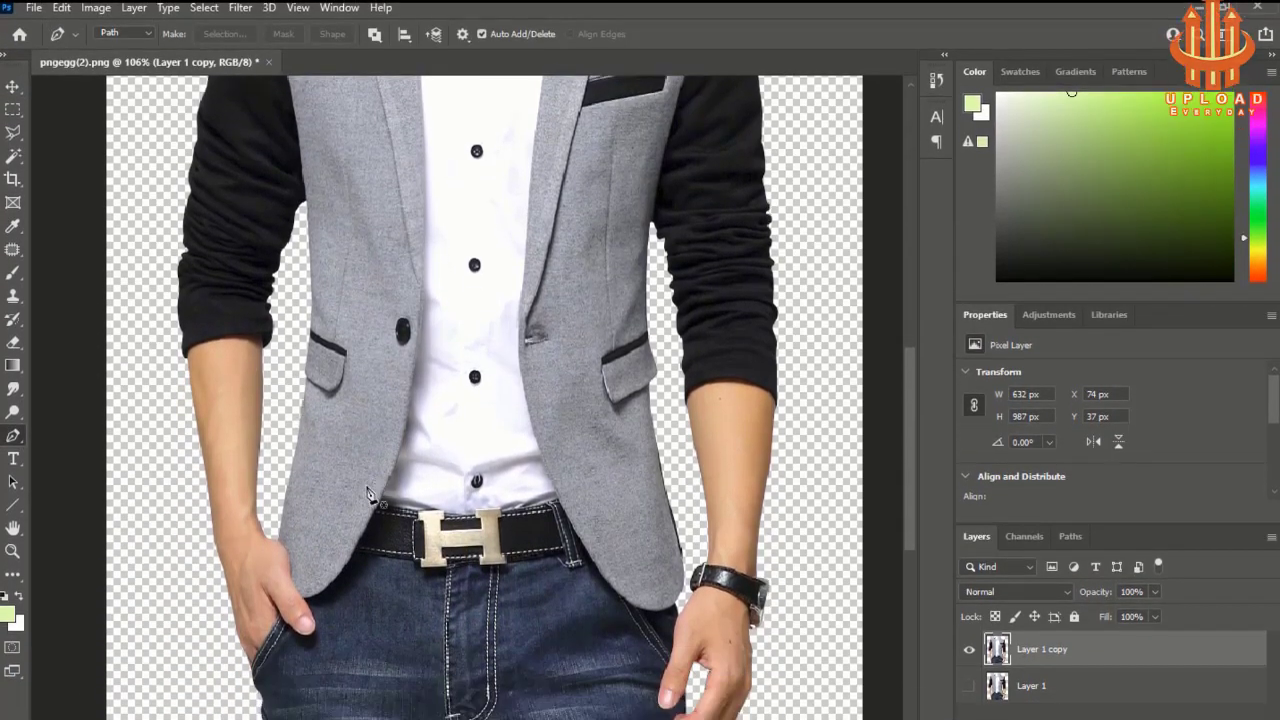
{"action": "scroll", "coordinate": [355, 500], "scroll_direction": "up", "scroll_amount": 5}
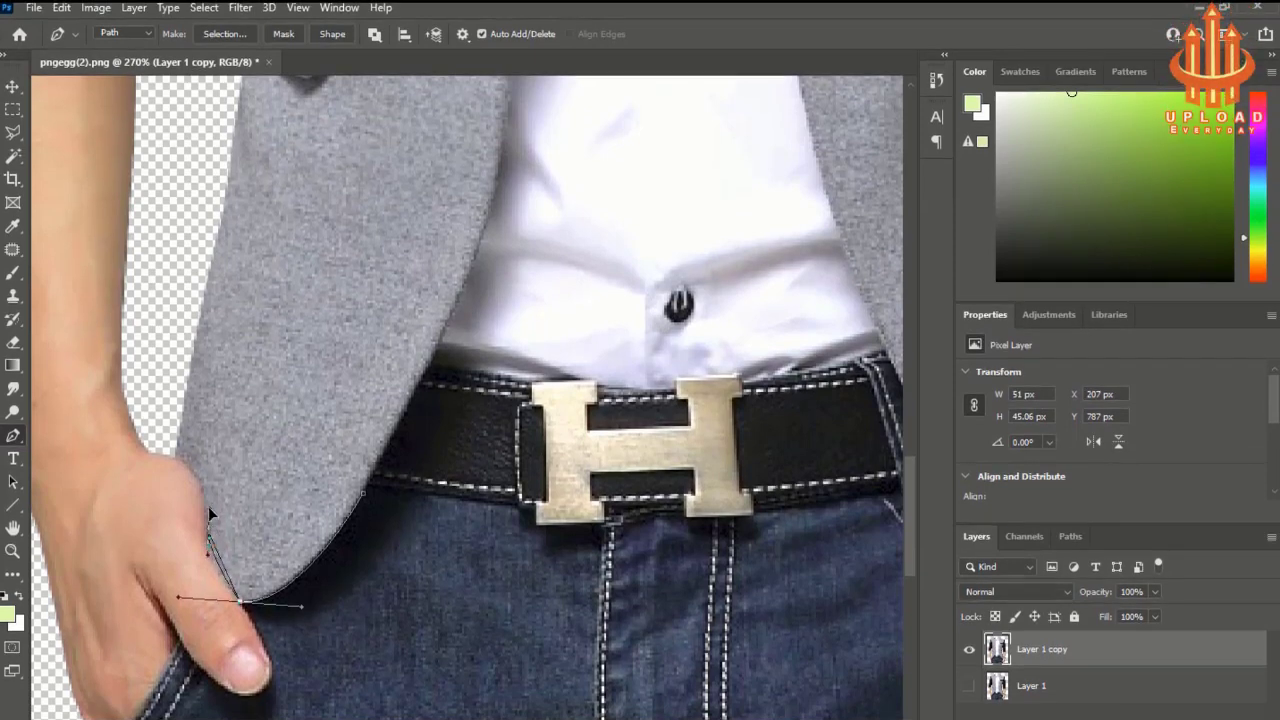
{"action": "left_click_drag", "start_coordinate": [208, 508], "coordinate": [214, 502]}
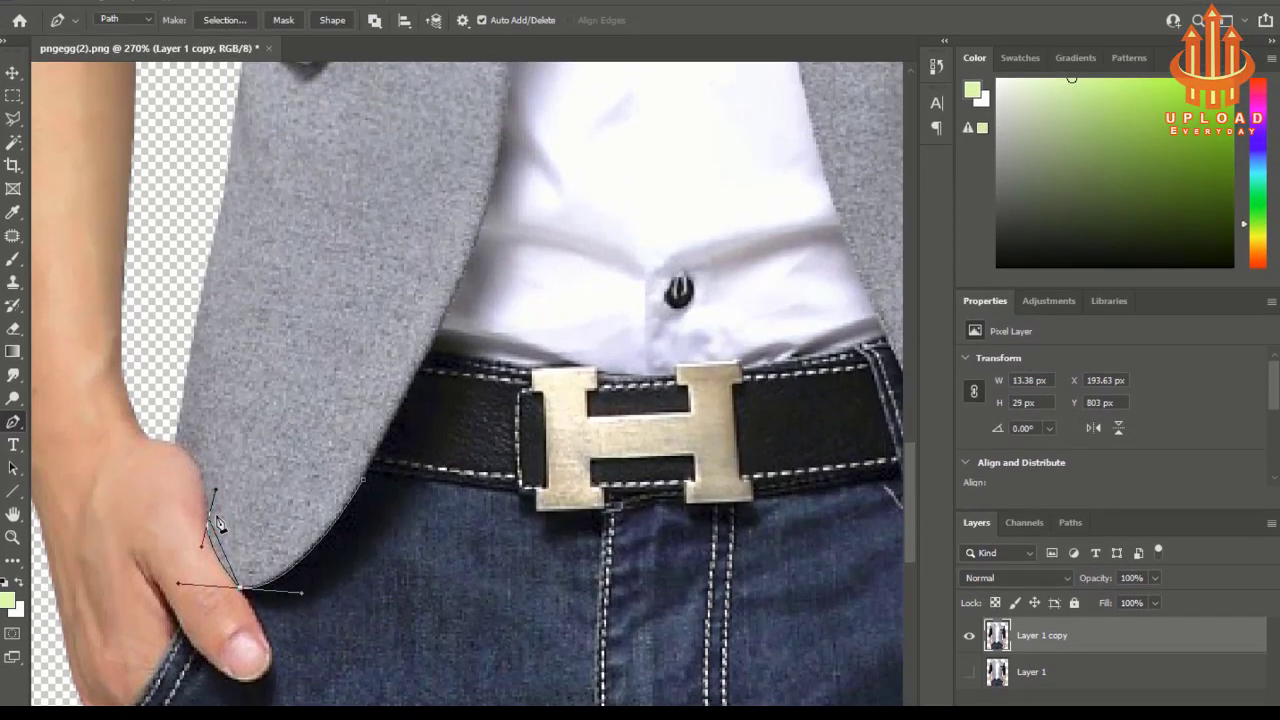
Curve the path around the back of the hand to the jacket's side edge and remove the anchor's outgoing handle
{"action": "scroll", "coordinate": [207, 544], "scroll_direction": "up", "scroll_amount": 2}
{"action": "scroll", "coordinate": [218, 545], "scroll_direction": "down", "scroll_amount": 2}
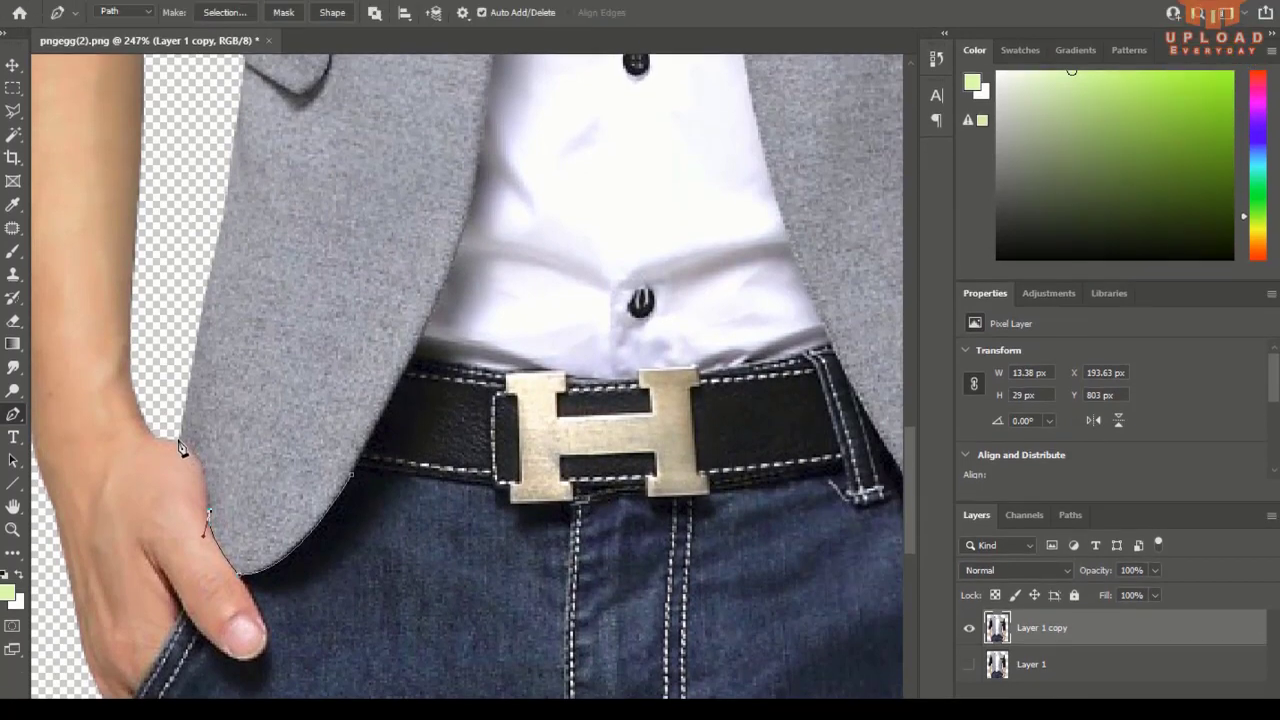
{"action": "left_click_drag", "start_coordinate": [181, 463], "coordinate": [149, 452]}
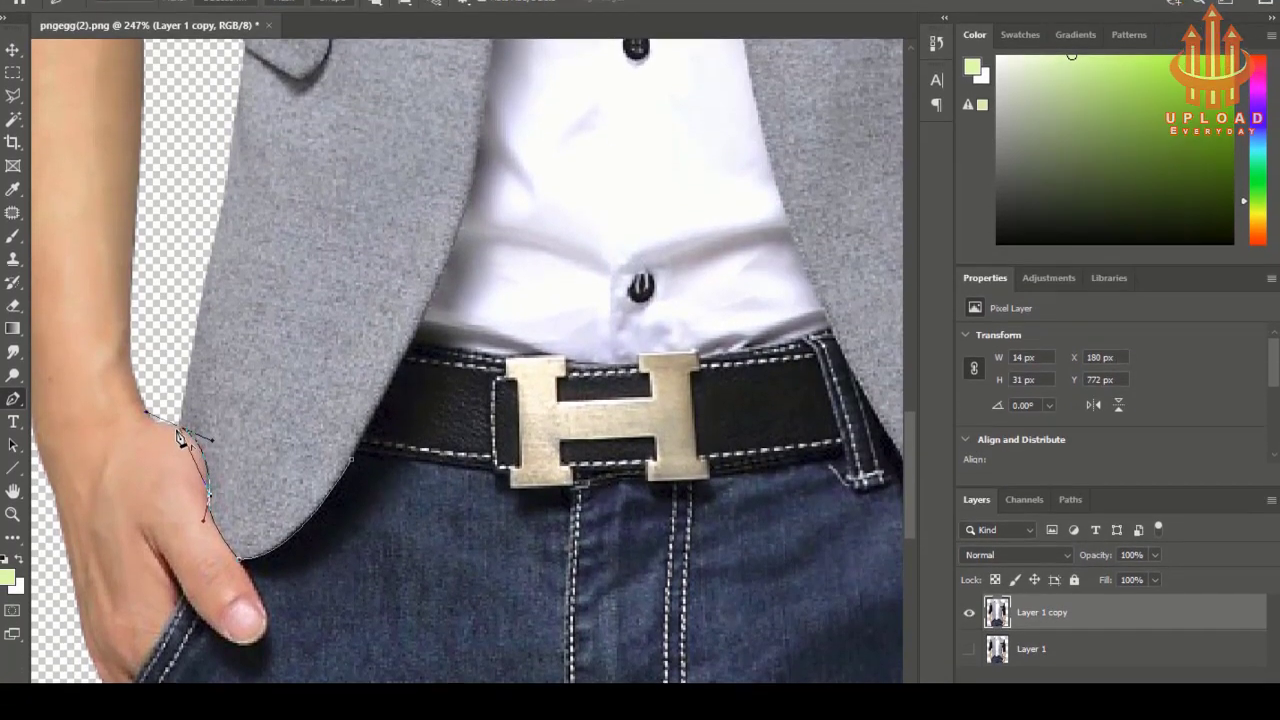
{"action": "left_click", "coordinate": [181, 463], "text": "alt"}
Extend the path up the jacket's outer side edge to about midway below the pocket flap, ending with a corner anchor
{"action": "scroll", "coordinate": [181, 463], "scroll_direction": "up", "scroll_amount": 1}
{"action": "scroll", "coordinate": [183, 460], "scroll_direction": "up", "scroll_amount": 2}
{"action": "scroll", "coordinate": [189, 441], "scroll_direction": "up", "scroll_amount": 1}
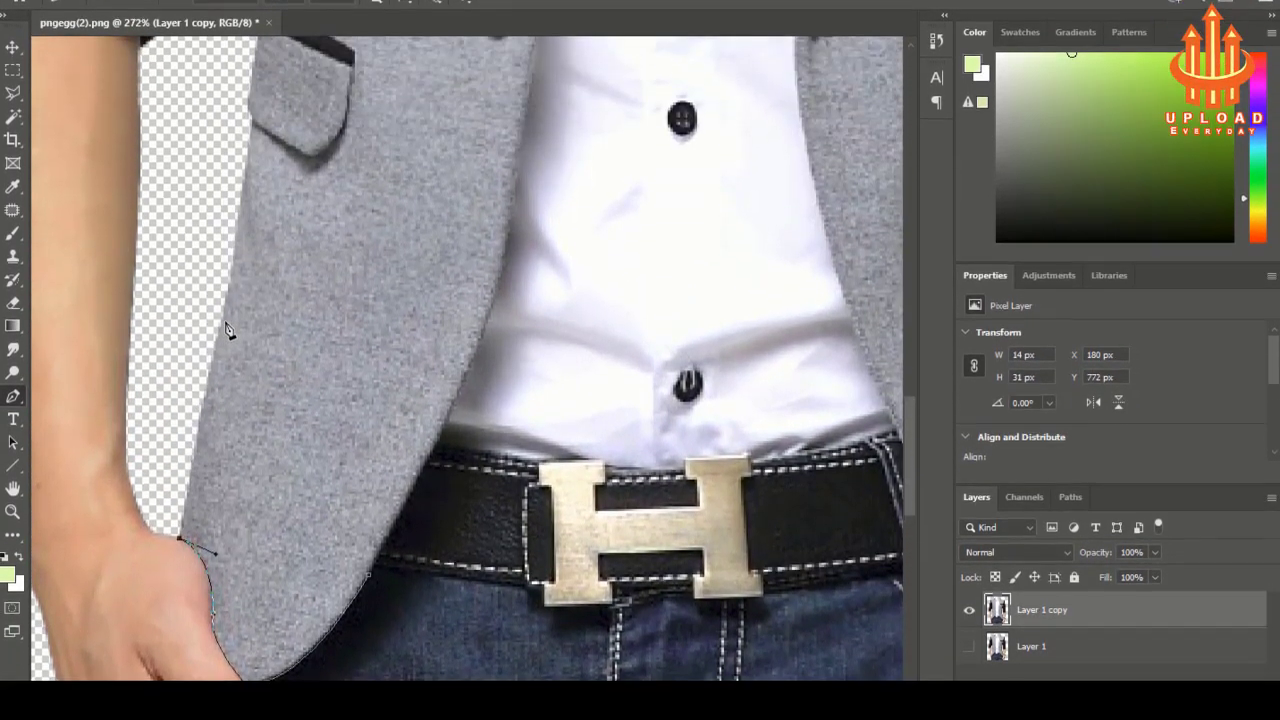
{"action": "left_click", "coordinate": [224, 356]}
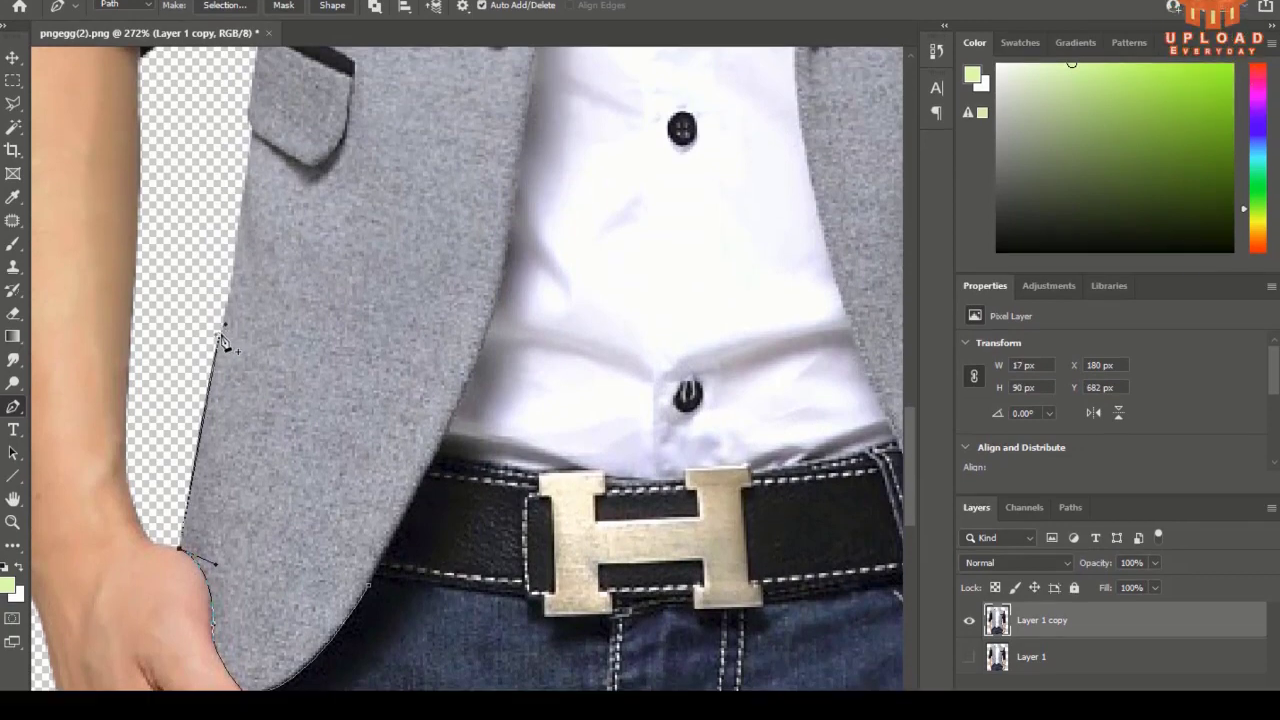
{"action": "left_click", "coordinate": [221, 359], "text": "alt"}
Continue the path along the jacket's side past the pocket flap to the outer end of its black trim
{"action": "scroll", "coordinate": [224, 358], "scroll_direction": "up", "scroll_amount": 1}
{"action": "scroll", "coordinate": [224, 358], "scroll_direction": "up", "scroll_amount": 2}
{"action": "scroll", "coordinate": [259, 350], "scroll_direction": "up", "scroll_amount": 1}
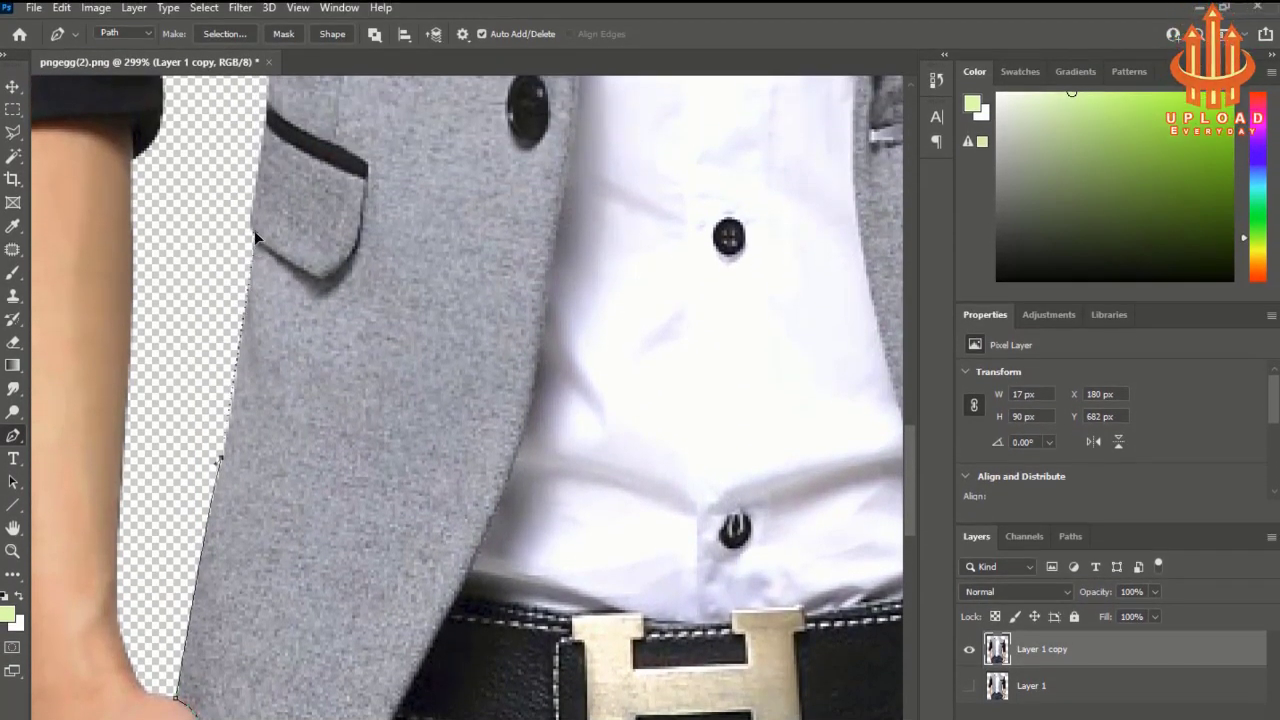
{"action": "scroll", "coordinate": [254, 235], "scroll_direction": "up", "scroll_amount": 1}
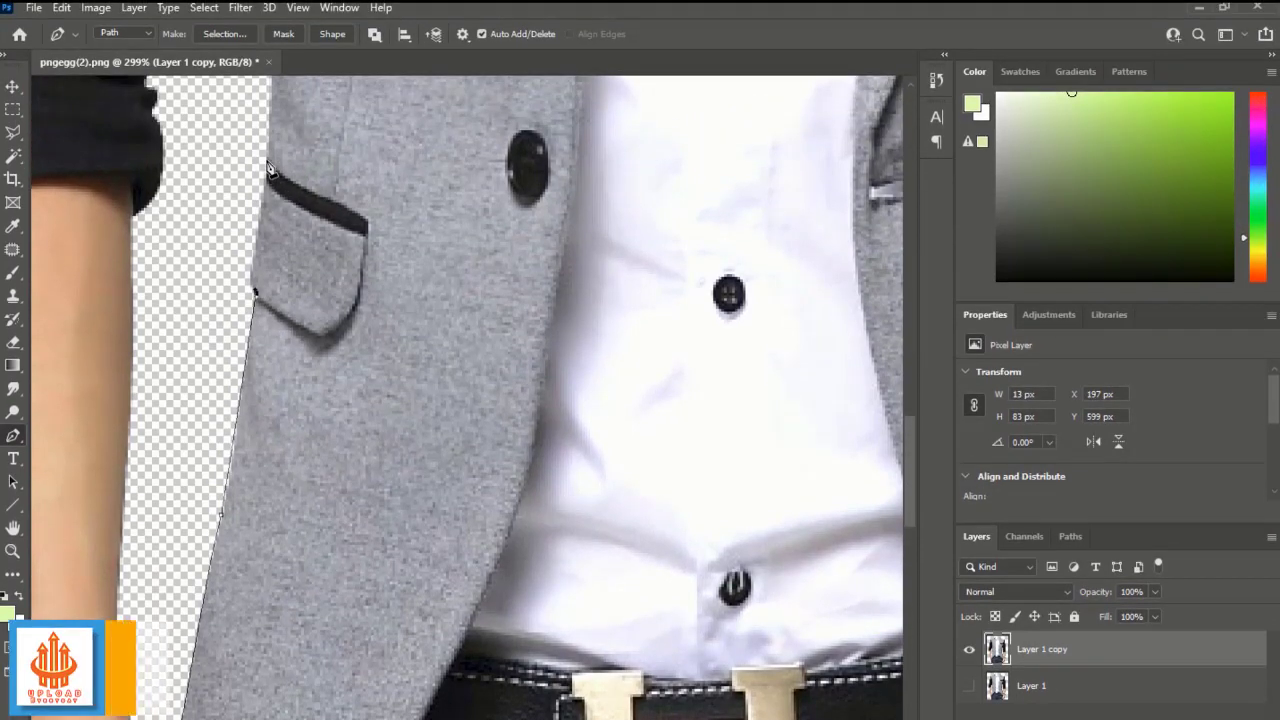
{"action": "left_click_drag", "start_coordinate": [267, 161], "coordinate": [275, 127]}
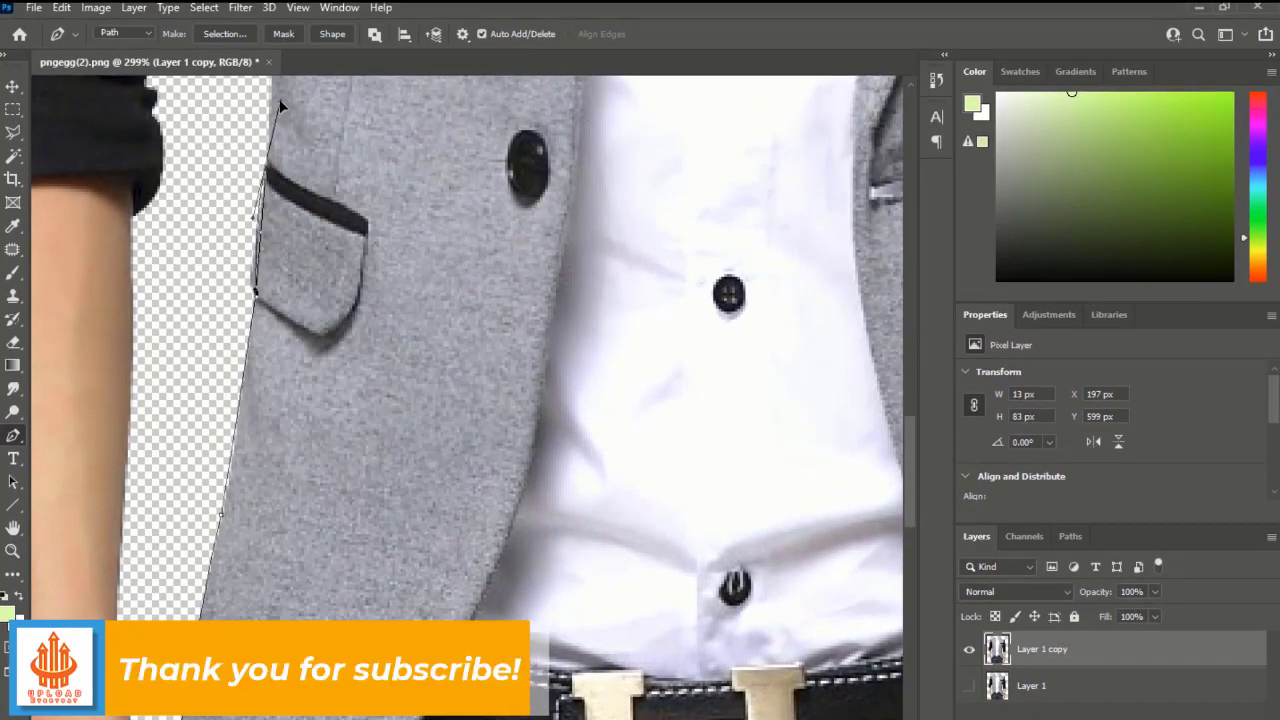
Trace the jacket's side edge from the pocket trim up to the underarm with a curved segment
{"action": "scroll", "coordinate": [266, 172], "scroll_direction": "up", "scroll_amount": 2}
{"action": "scroll", "coordinate": [286, 192], "scroll_direction": "down", "scroll_amount": 3}
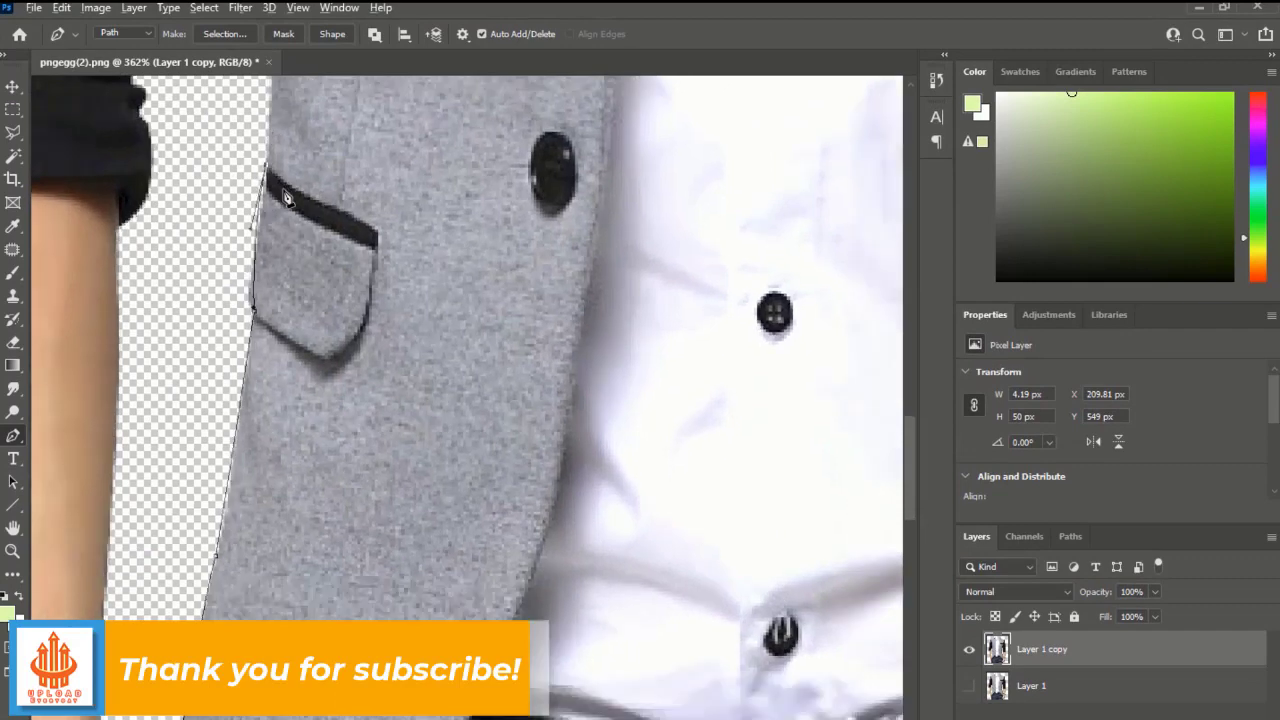
{"action": "scroll", "coordinate": [332, 280], "scroll_direction": "up", "scroll_amount": 5}
{"action": "scroll", "coordinate": [332, 280], "scroll_direction": "up", "scroll_amount": 1}
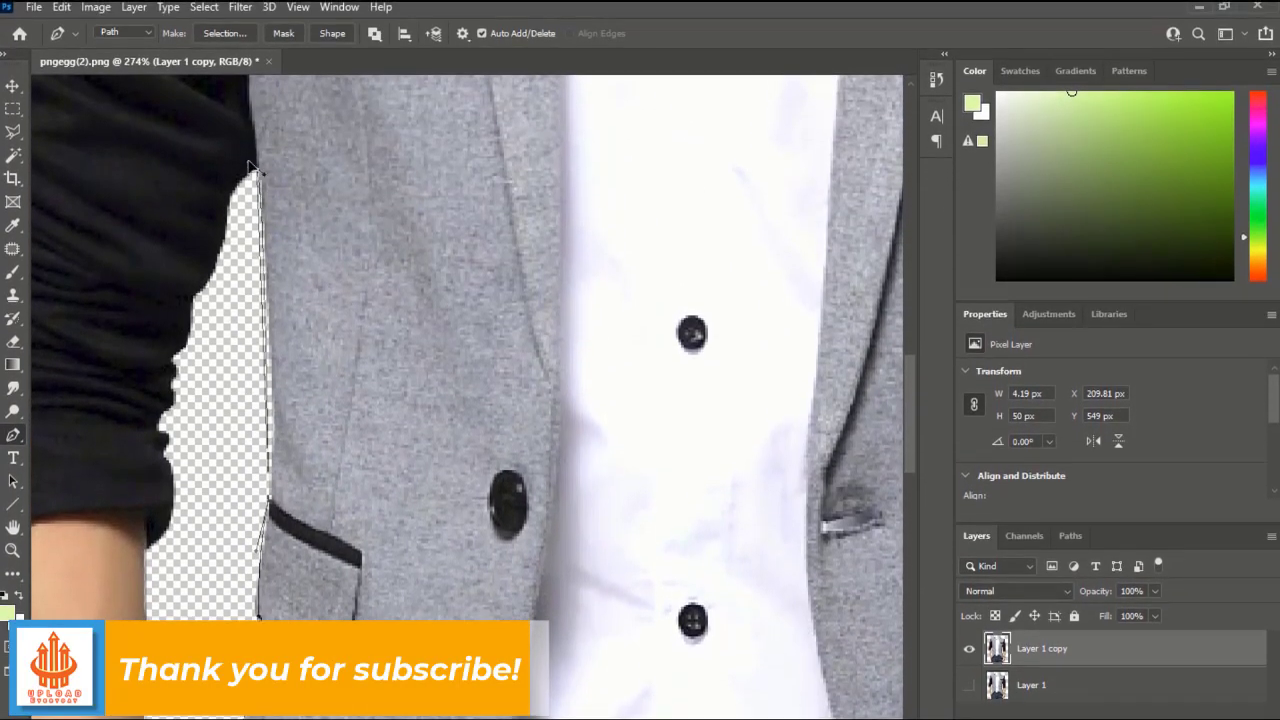
{"action": "left_click_drag", "start_coordinate": [257, 173], "coordinate": [240, 88]}
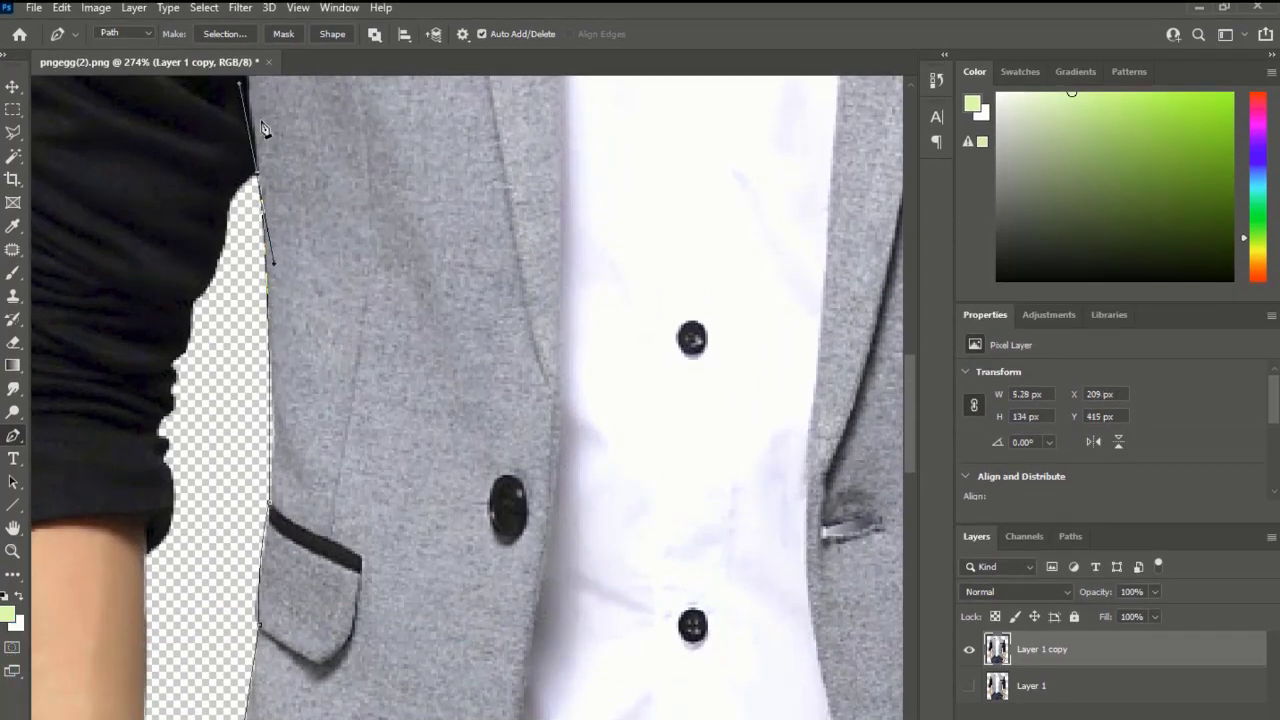
Trace the seam between the black sleeve and the grey jacket body from the underarm up to the shoulder point
{"action": "scroll", "coordinate": [272, 170], "scroll_direction": "up", "scroll_amount": 2}
{"action": "scroll", "coordinate": [285, 210], "scroll_direction": "up", "scroll_amount": 1}
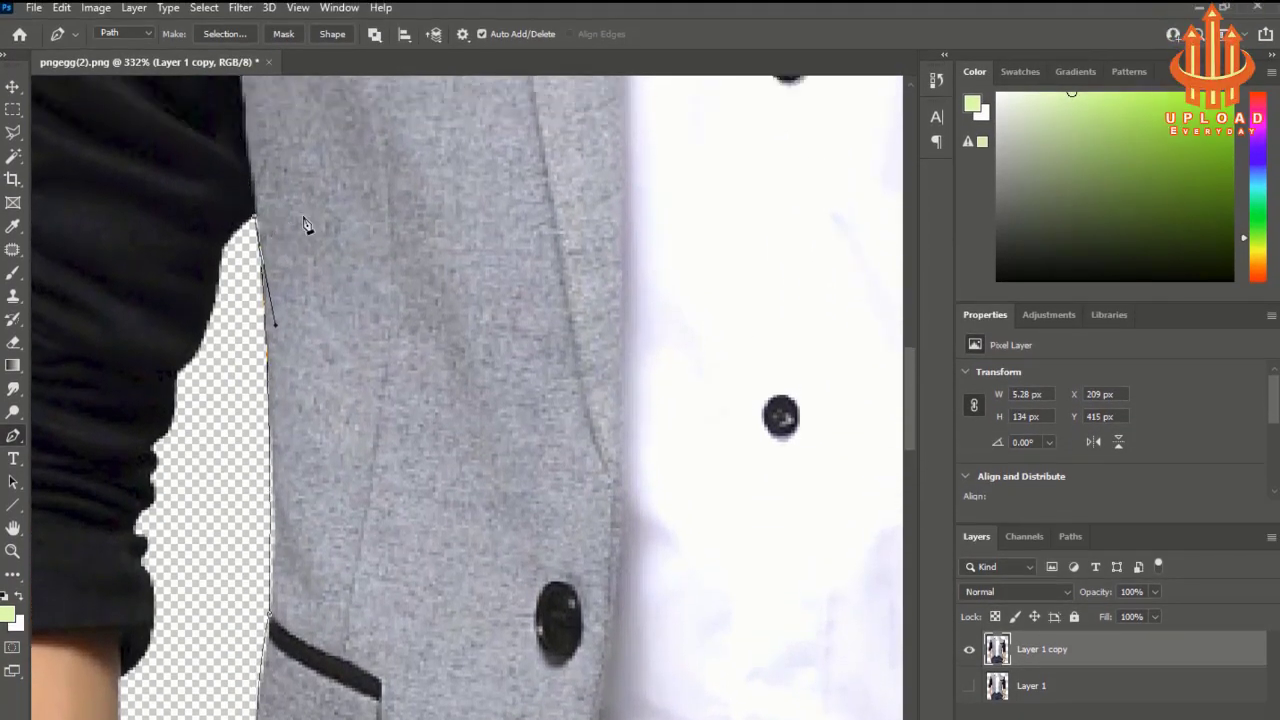
{"action": "scroll", "coordinate": [307, 225], "scroll_direction": "down", "scroll_amount": 3}
{"action": "scroll", "coordinate": [327, 328], "scroll_direction": "up", "scroll_amount": 2}
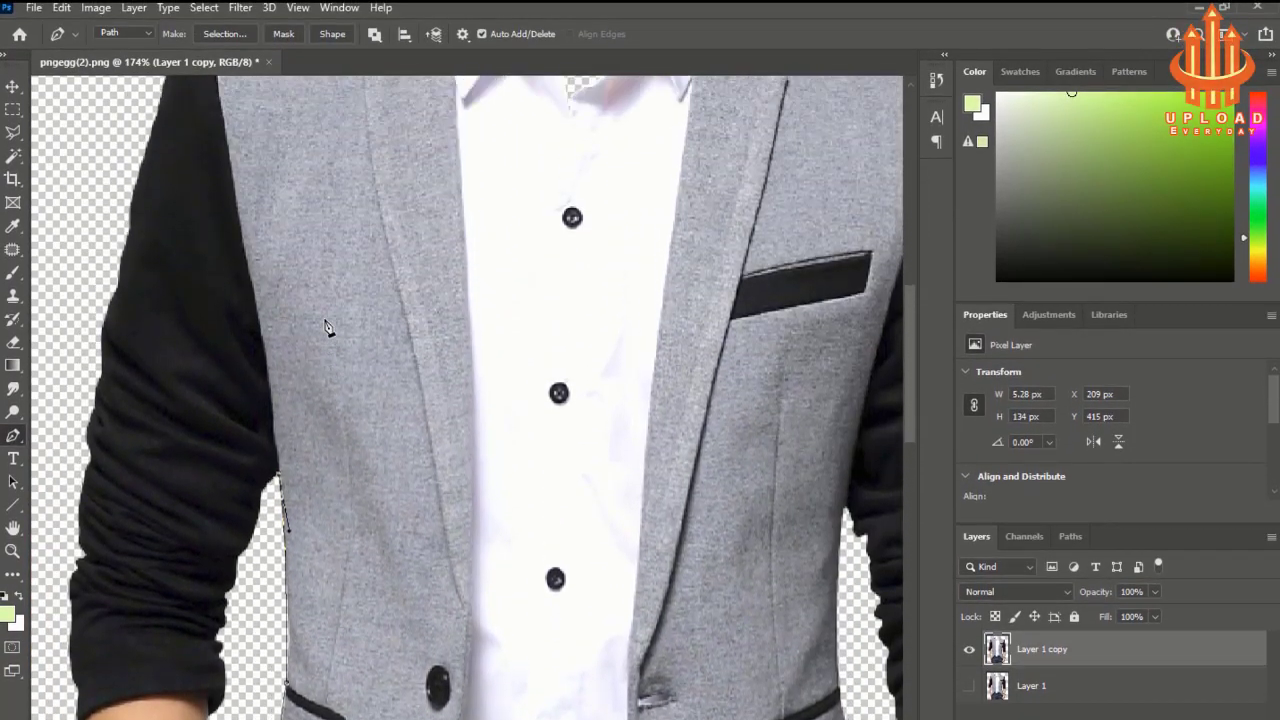
{"action": "scroll", "coordinate": [327, 325], "scroll_direction": "up", "scroll_amount": 2}
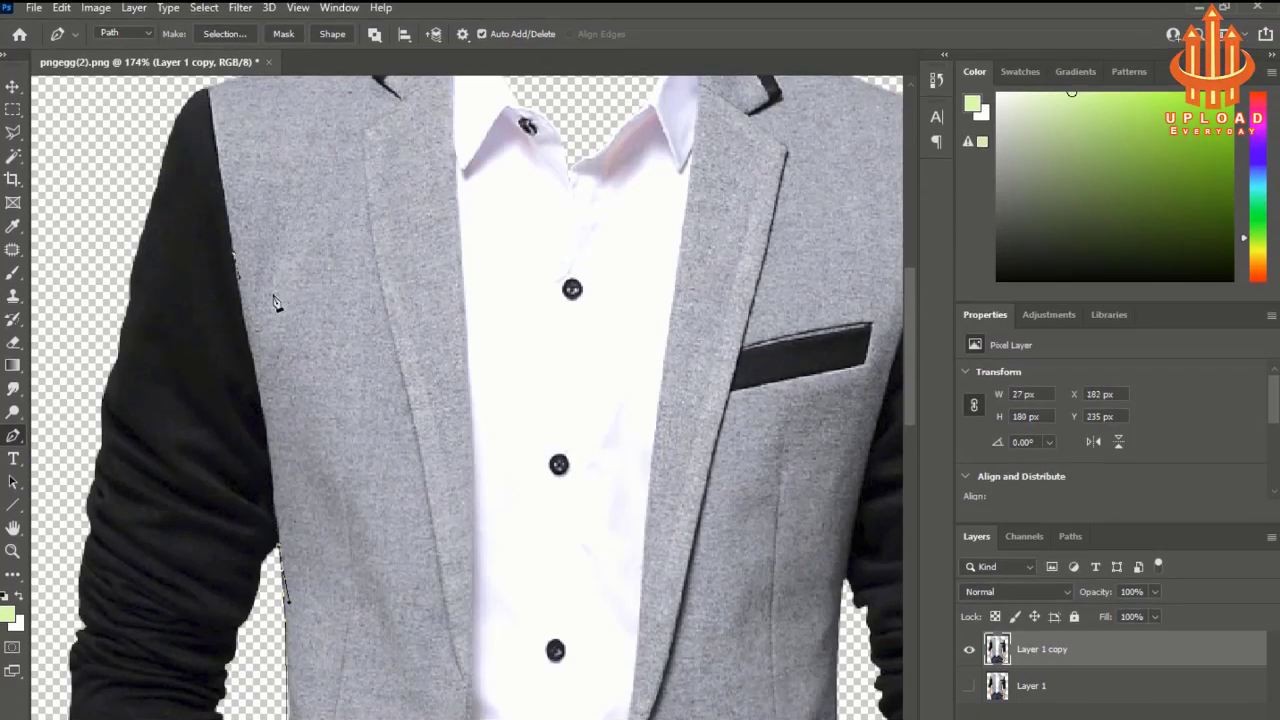
{"action": "scroll", "coordinate": [240, 265], "scroll_direction": "up", "scroll_amount": 1}
{"action": "left_click", "coordinate": [237, 267]}
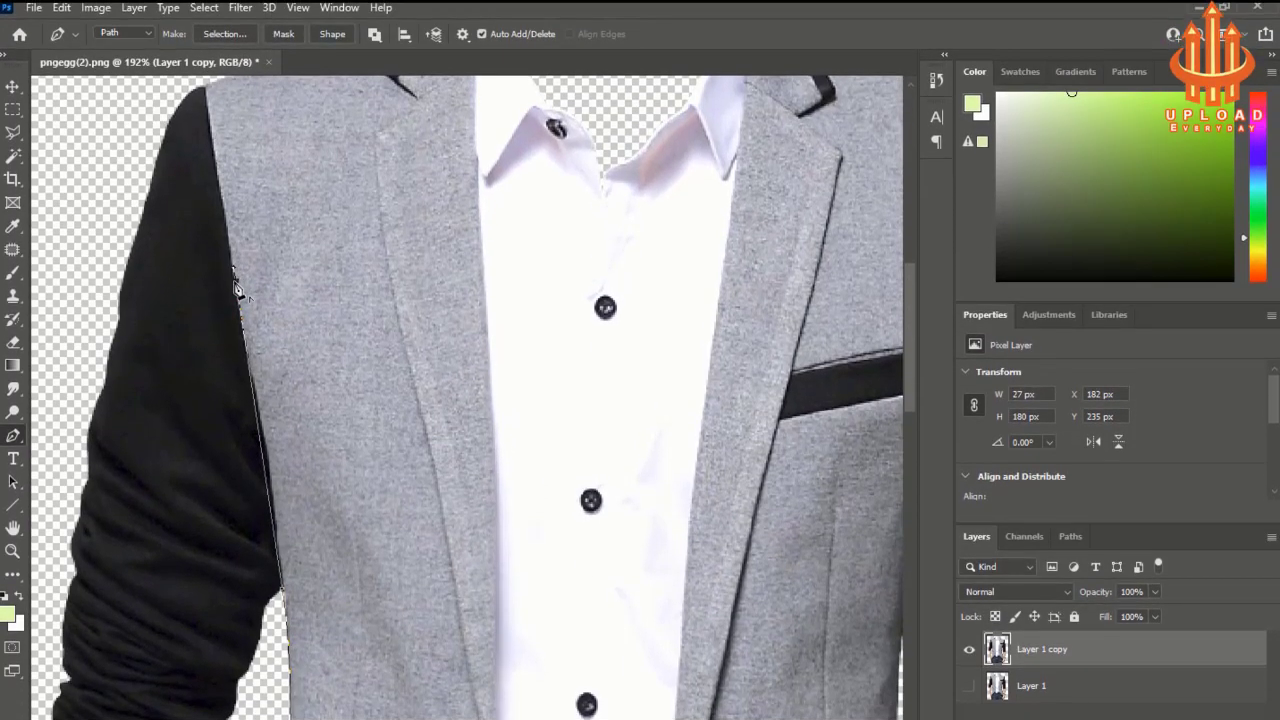
{"action": "scroll", "coordinate": [240, 280], "scroll_direction": "up", "scroll_amount": 2}
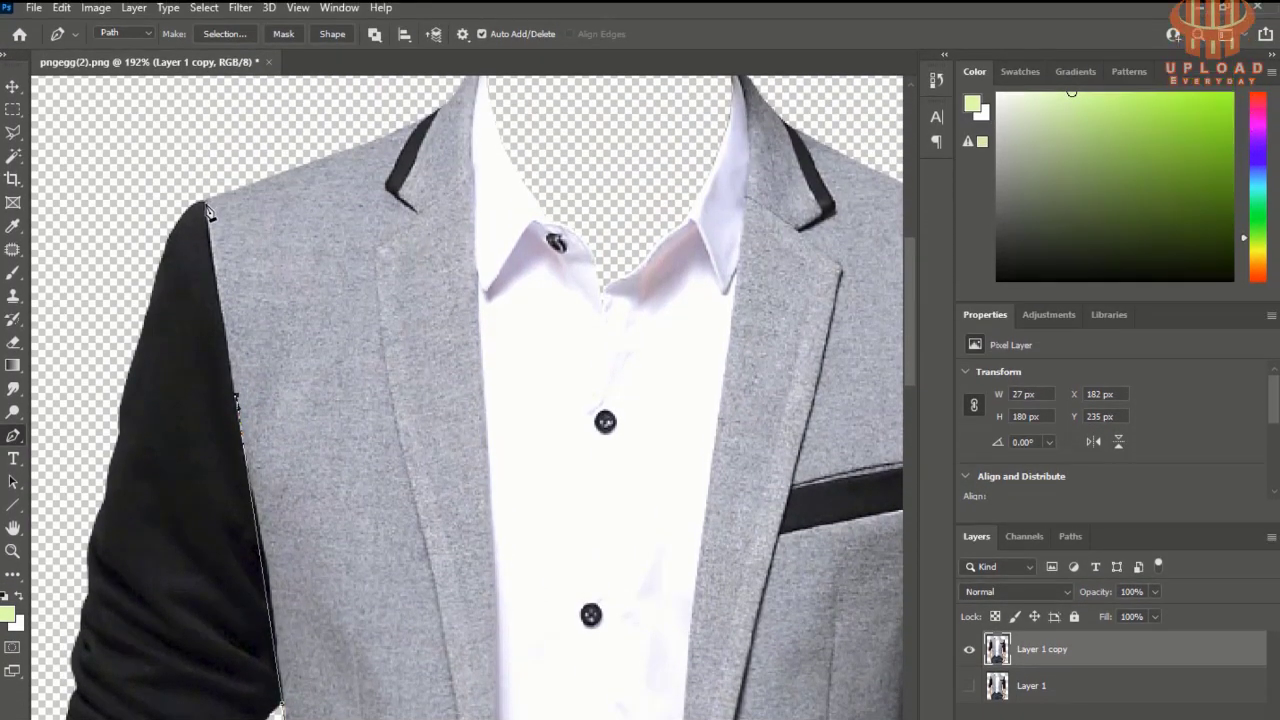
{"action": "scroll", "coordinate": [243, 215], "scroll_direction": "up", "scroll_amount": 1}
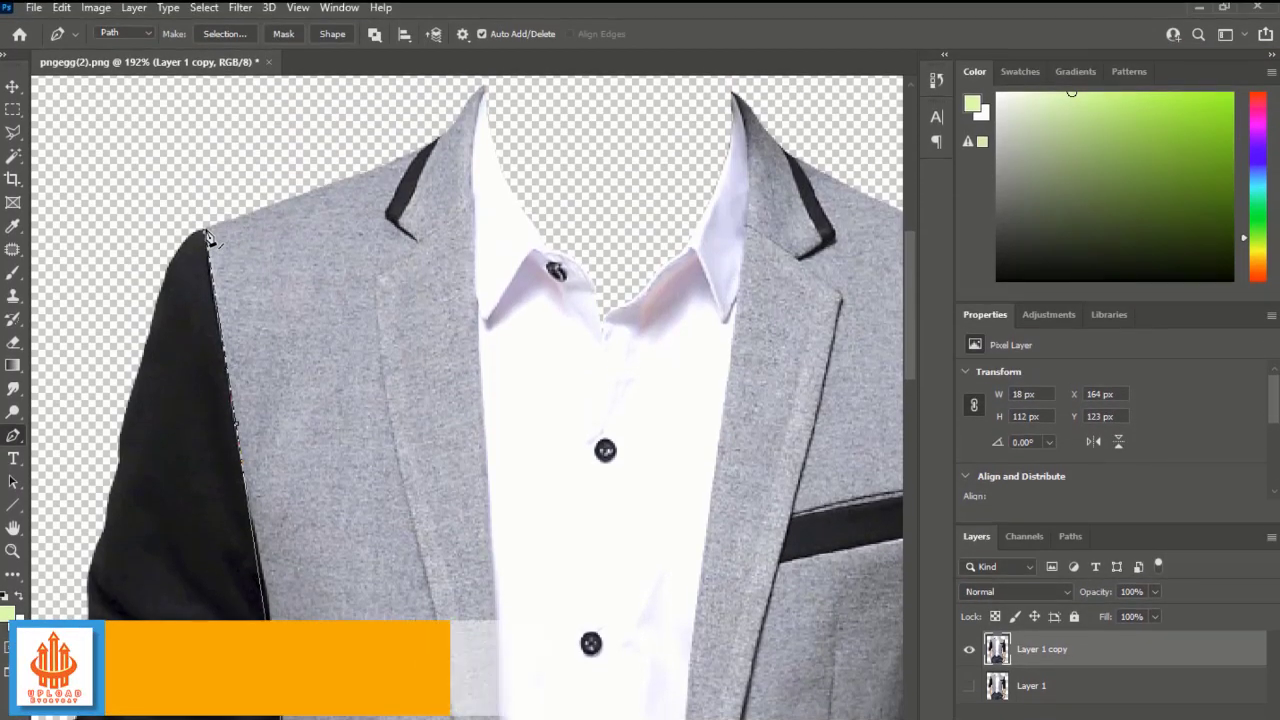
Trace the shoulder line to the lapel's black trim and up the collar's outer edge to its tip
{"action": "scroll", "coordinate": [207, 237], "scroll_direction": "up", "scroll_amount": 2}
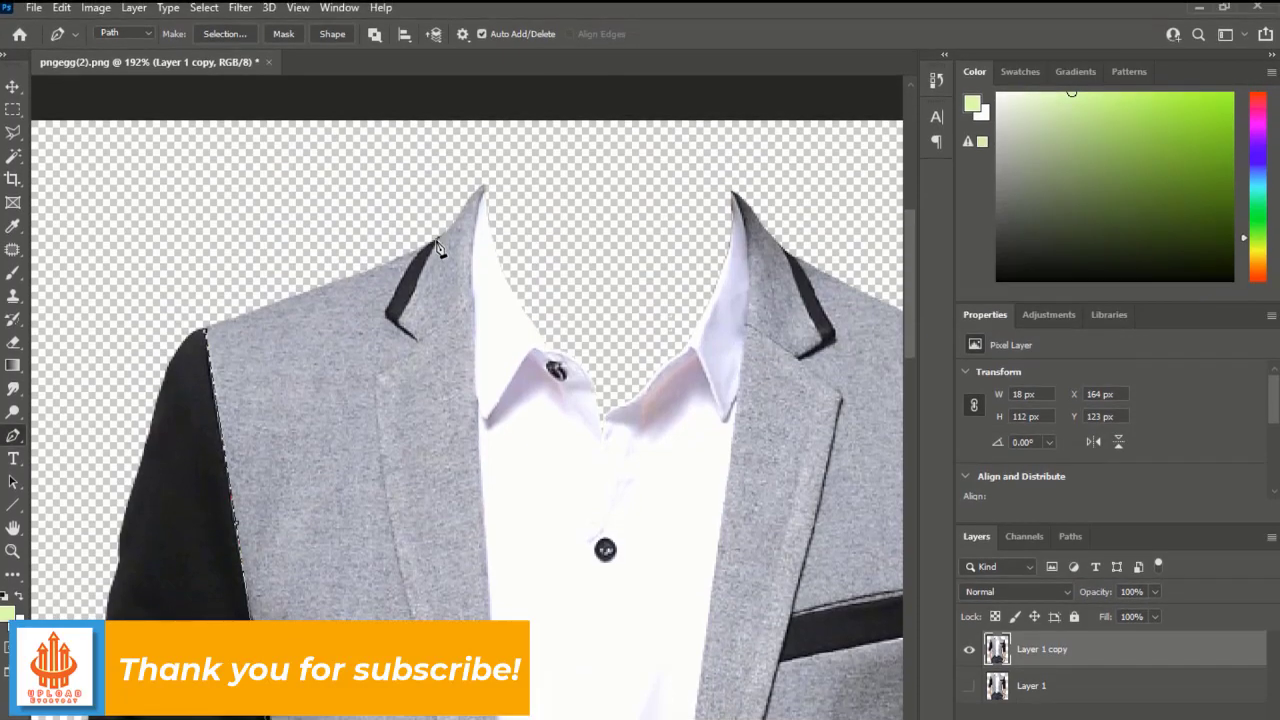
{"action": "left_click_drag", "start_coordinate": [464, 210], "coordinate": [467, 210]}
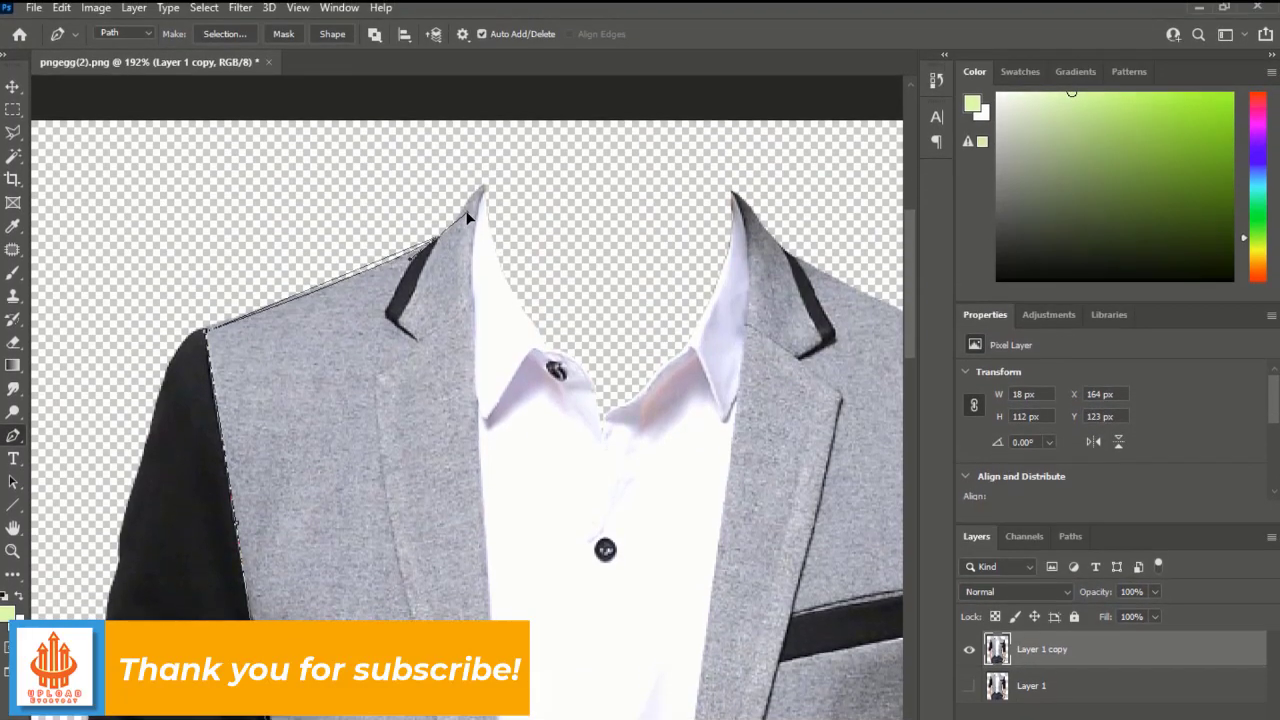
{"action": "scroll", "coordinate": [470, 244], "scroll_direction": "up", "scroll_amount": 1}
{"action": "scroll", "coordinate": [470, 240], "scroll_direction": "up", "scroll_amount": 1}
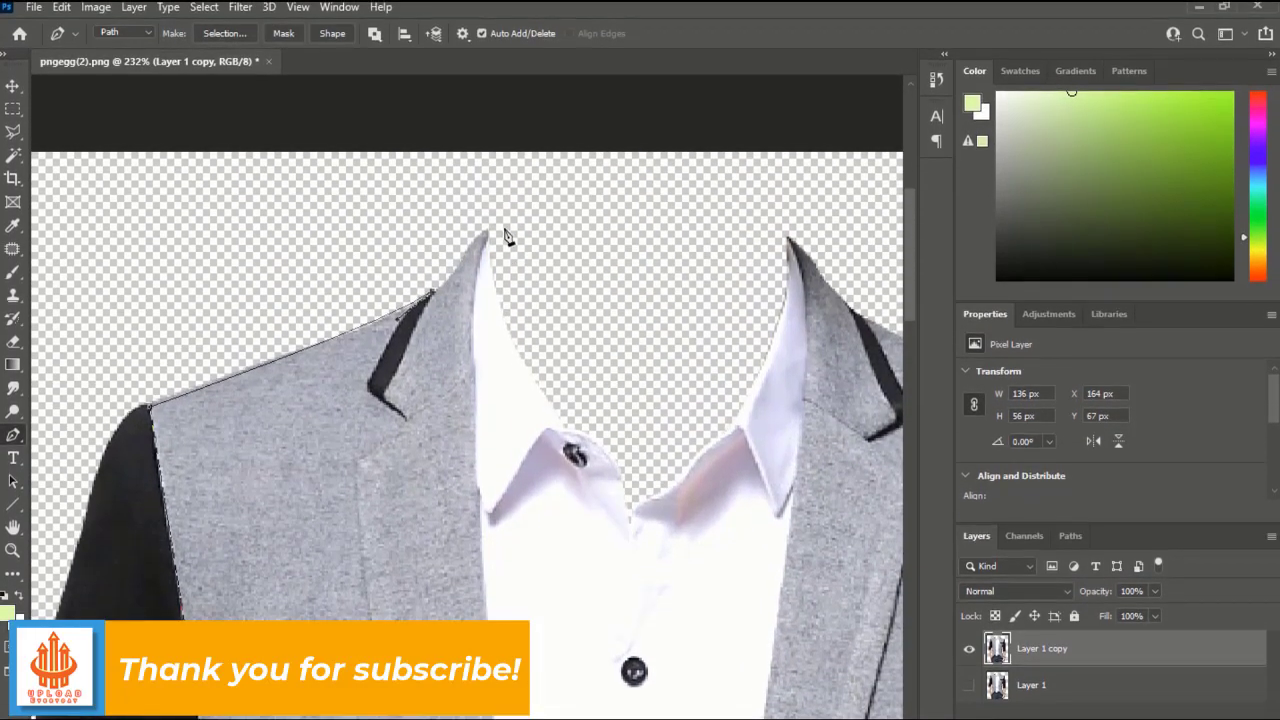
{"action": "left_click", "coordinate": [487, 235]}
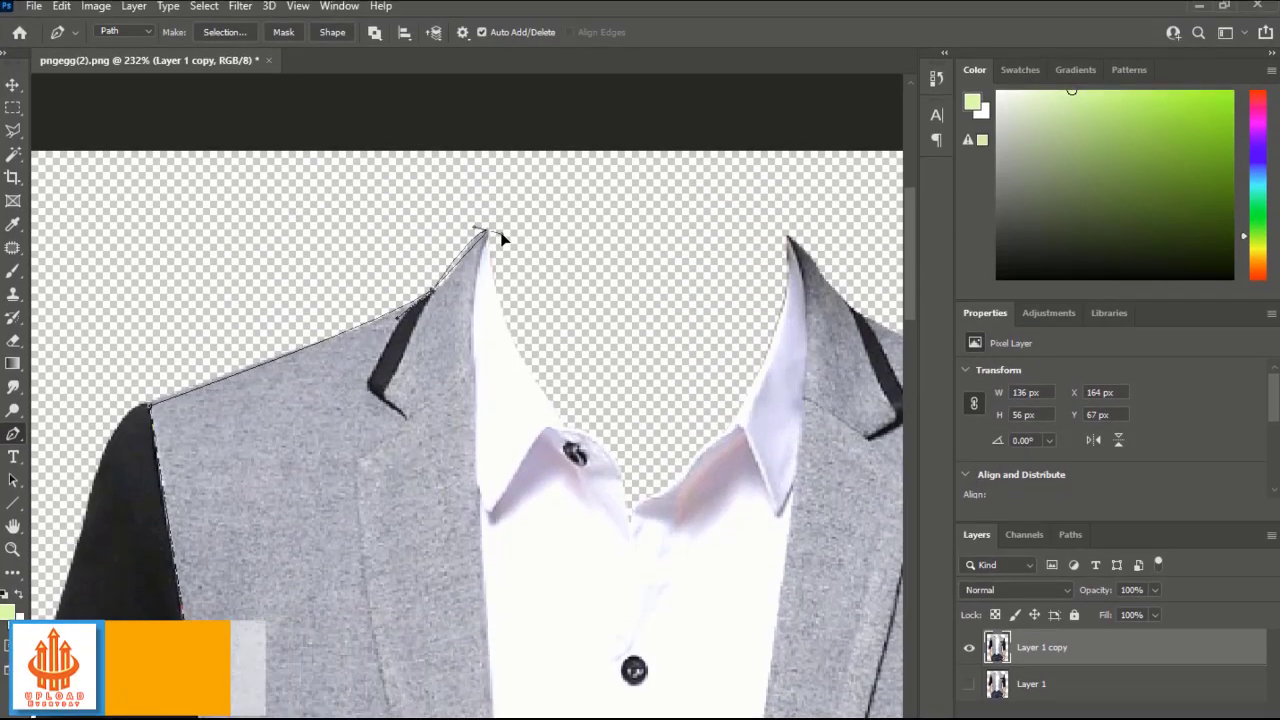
Curve the path over the collar tip and trace the collar's inner edge down to the point of the shirt collar
{"action": "mouse_move", "coordinate": [484, 232]}
{"action": "left_mouse_down"}
{"action": "mouse_move", "coordinate": [492, 219]}
{"action": "mouse_move", "coordinate": [493, 241]}
{"action": "left_mouse_up"}
{"action": "scroll", "coordinate": [495, 248], "scroll_direction": "up", "scroll_amount": 3}
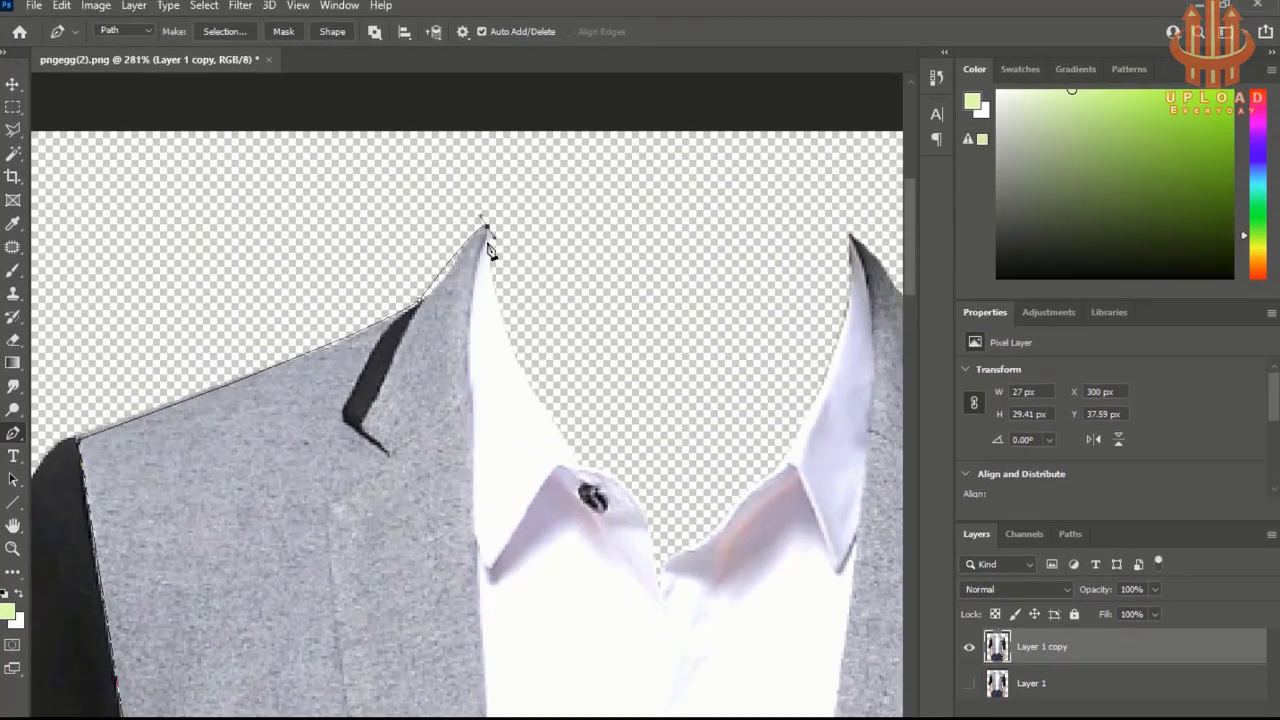
{"action": "left_click_drag", "start_coordinate": [471, 334], "coordinate": [471, 362]}
{"action": "scroll", "coordinate": [478, 373], "scroll_direction": "down", "scroll_amount": 2}
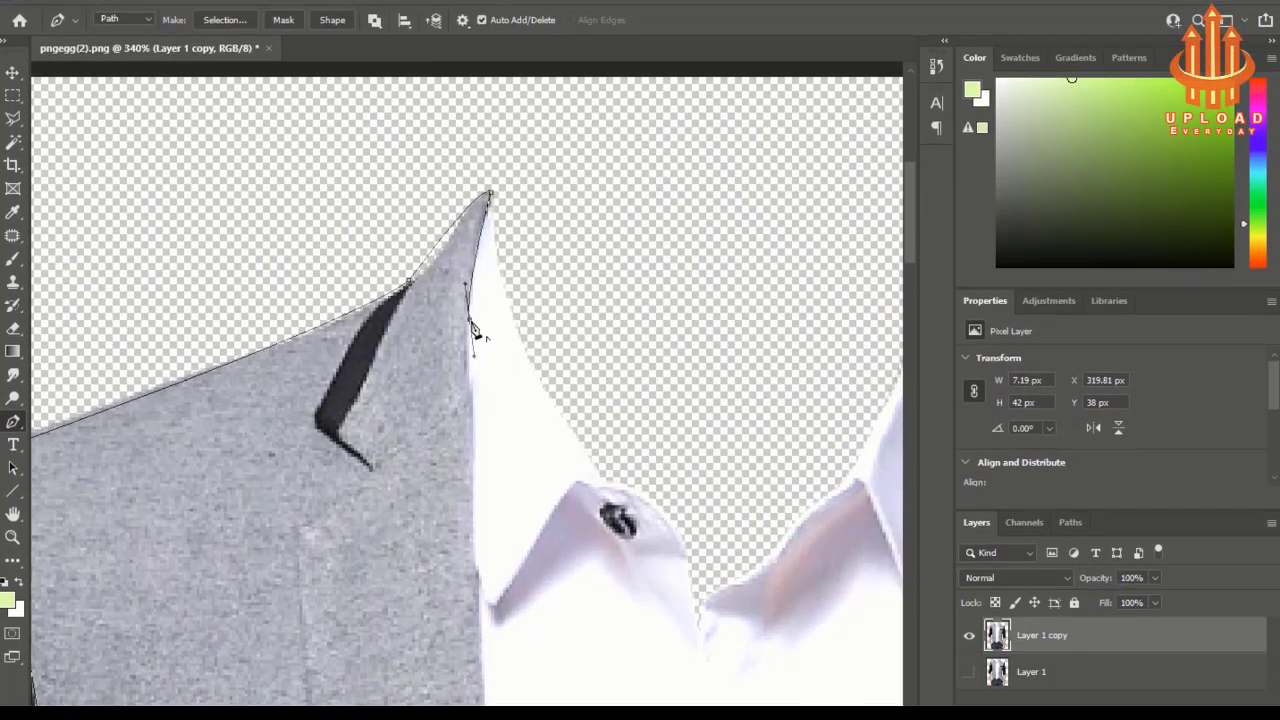
{"action": "scroll", "coordinate": [480, 401], "scroll_direction": "down", "scroll_amount": 3}
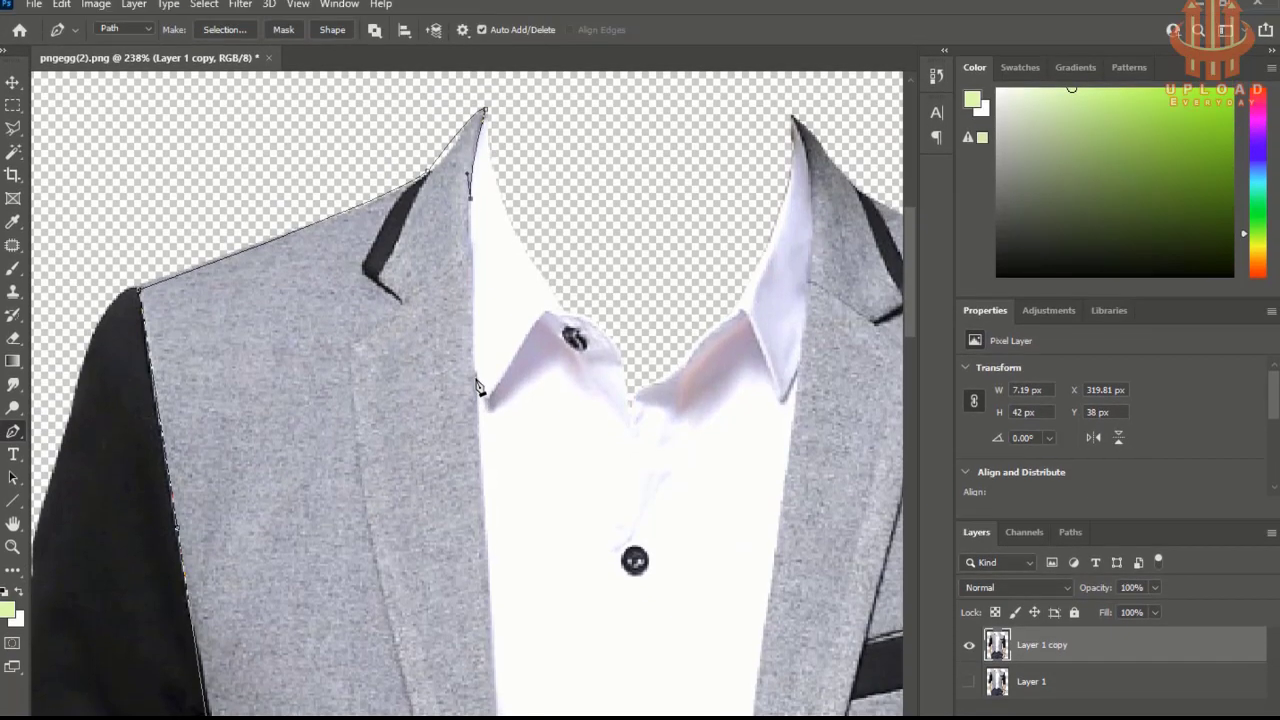
{"action": "scroll", "coordinate": [482, 400], "scroll_direction": "down", "scroll_amount": 1}
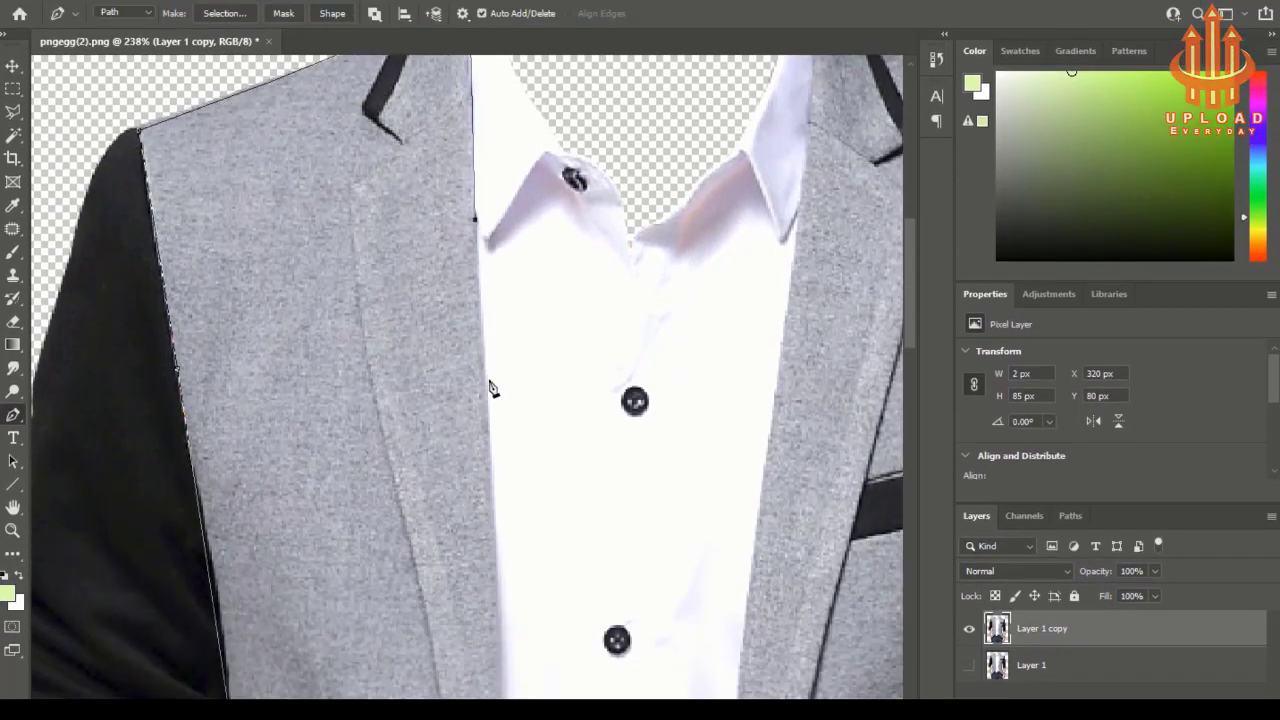
Trace the lapel's front edge along the white shirt down to just above the jacket button
{"action": "left_click", "coordinate": [489, 404]}
{"action": "scroll", "coordinate": [491, 408], "scroll_direction": "down", "scroll_amount": 1}
{"action": "scroll", "coordinate": [499, 418], "scroll_direction": "down", "scroll_amount": 3}
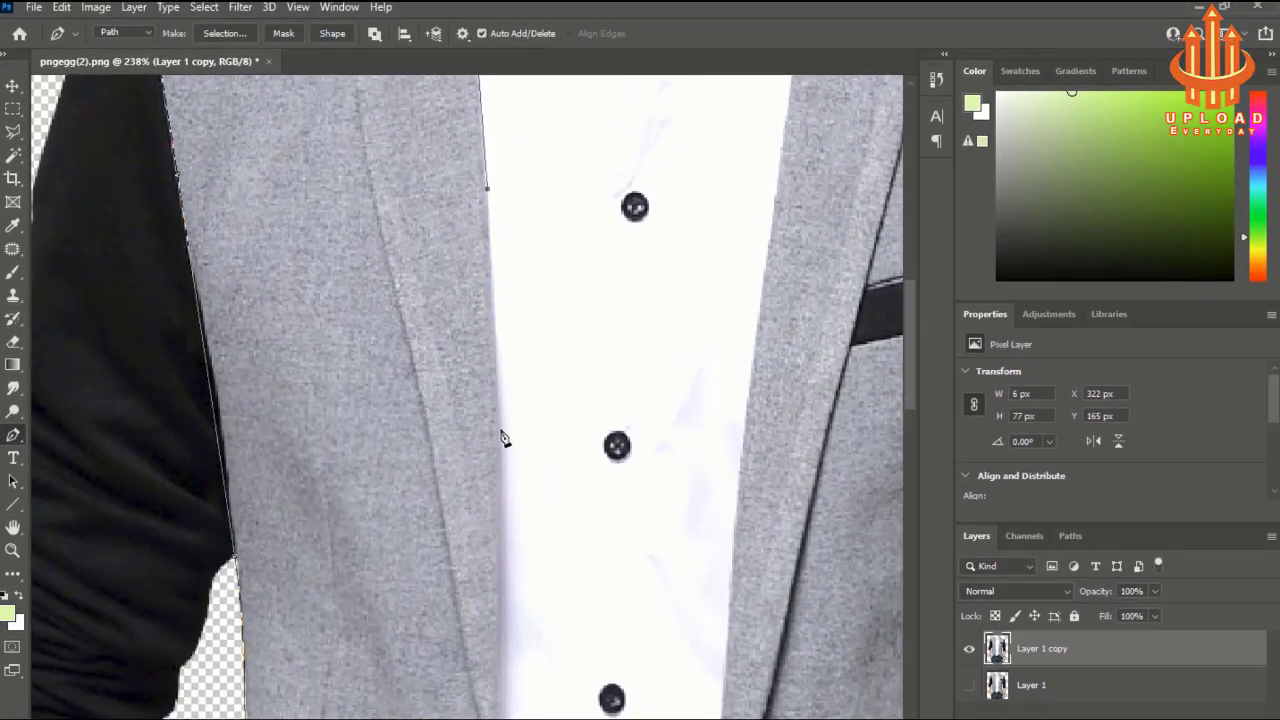
{"action": "left_click", "coordinate": [500, 429]}
{"action": "scroll", "coordinate": [504, 430], "scroll_direction": "down", "scroll_amount": 1}
{"action": "scroll", "coordinate": [507, 431], "scroll_direction": "down", "scroll_amount": 3}
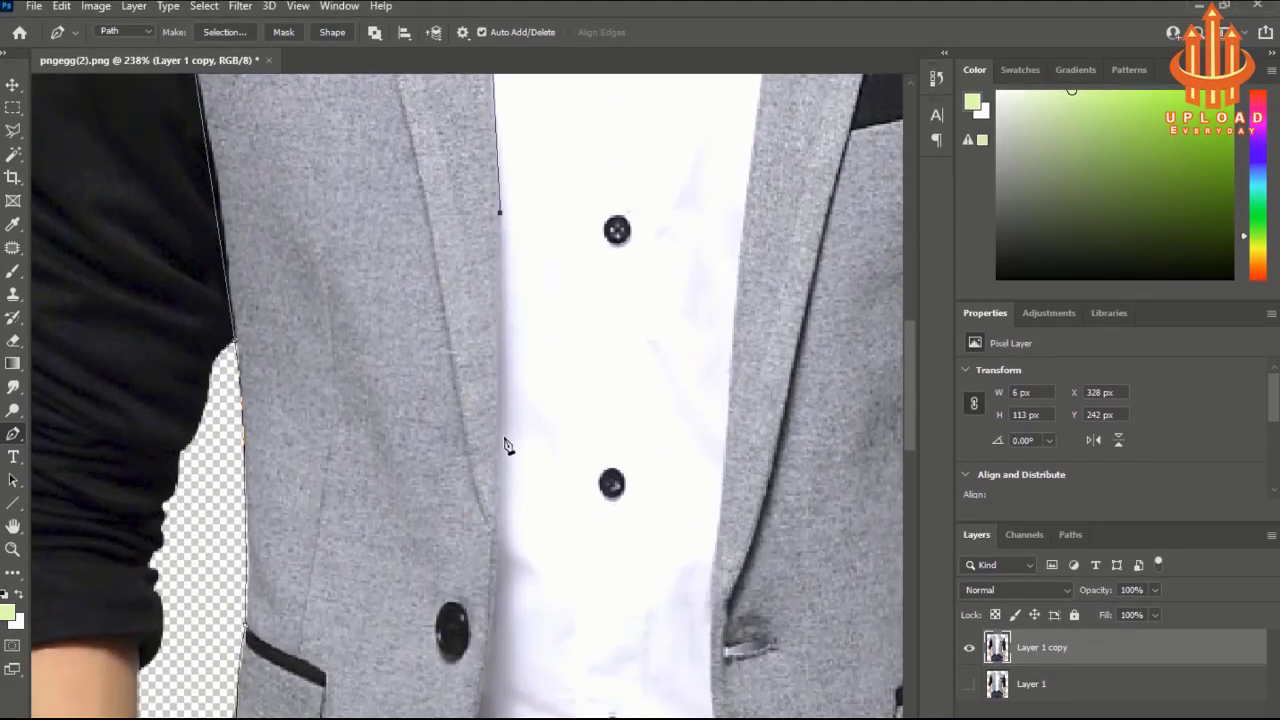
{"action": "left_click", "coordinate": [504, 439]}
{"action": "left_click", "coordinate": [504, 440]}
{"action": "scroll", "coordinate": [503, 445], "scroll_direction": "down", "scroll_amount": 3}
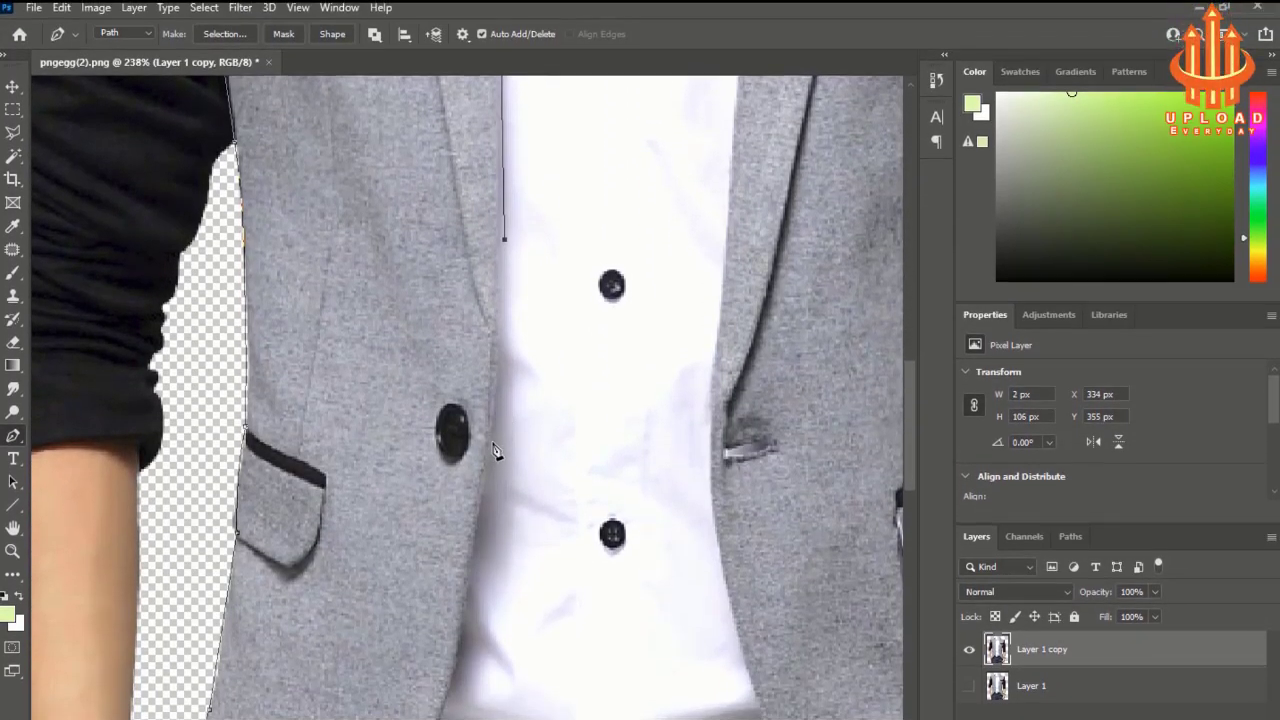
Trace the jacket's front edge past its button with a curved segment ending above the belt
{"action": "left_click", "coordinate": [492, 443]}
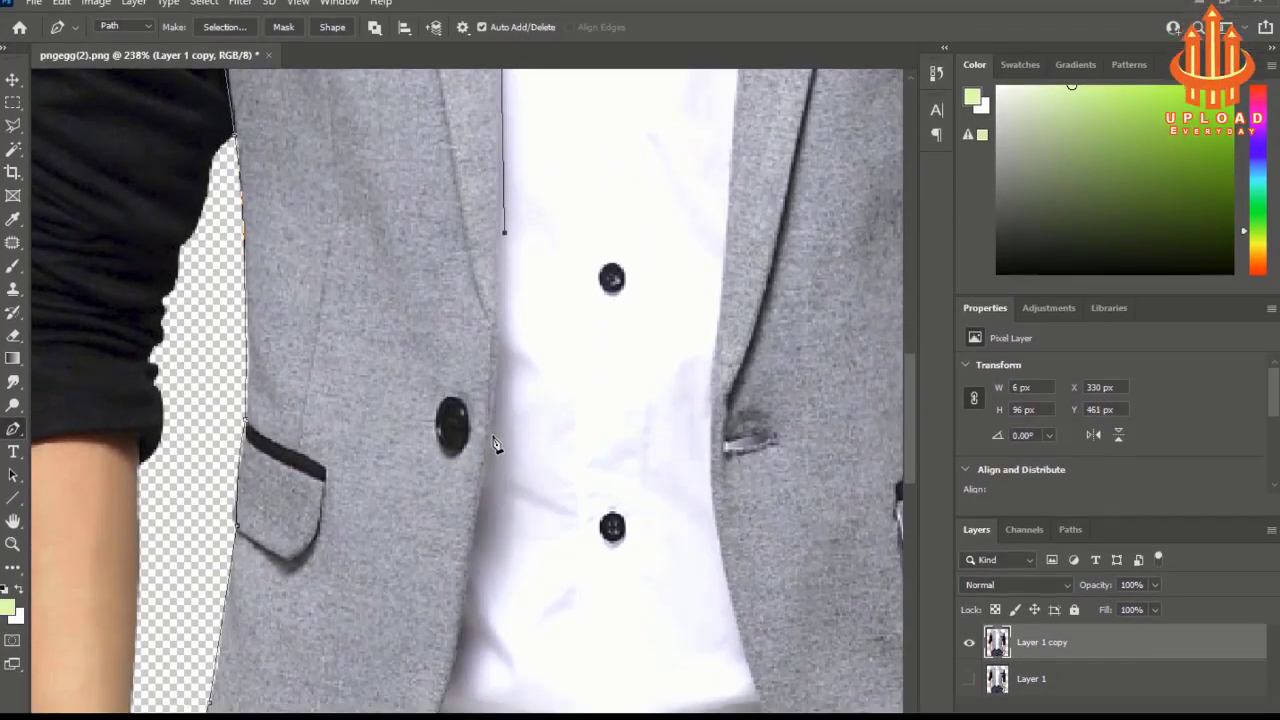
{"action": "scroll", "coordinate": [494, 450], "scroll_direction": "down", "scroll_amount": 1}
{"action": "scroll", "coordinate": [494, 451], "scroll_direction": "down", "scroll_amount": 2}
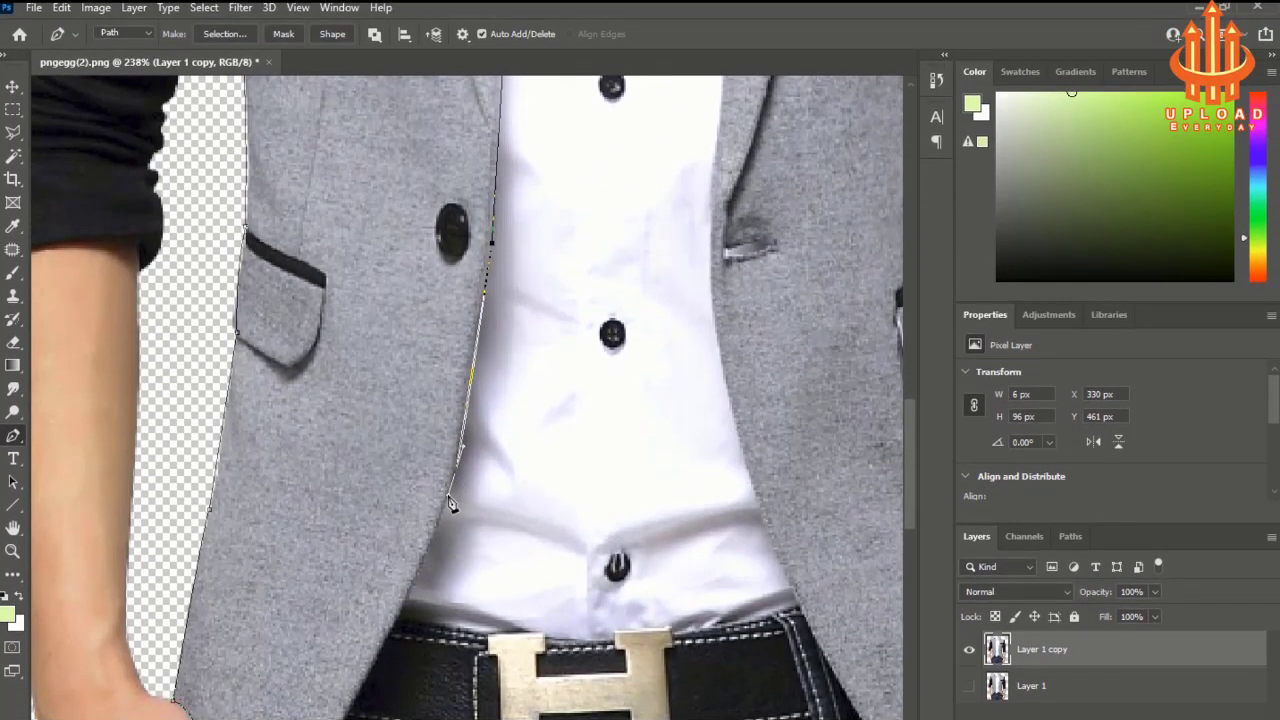
{"action": "left_click", "coordinate": [457, 477]}
{"action": "scroll", "coordinate": [459, 480], "scroll_direction": "up", "scroll_amount": 1}
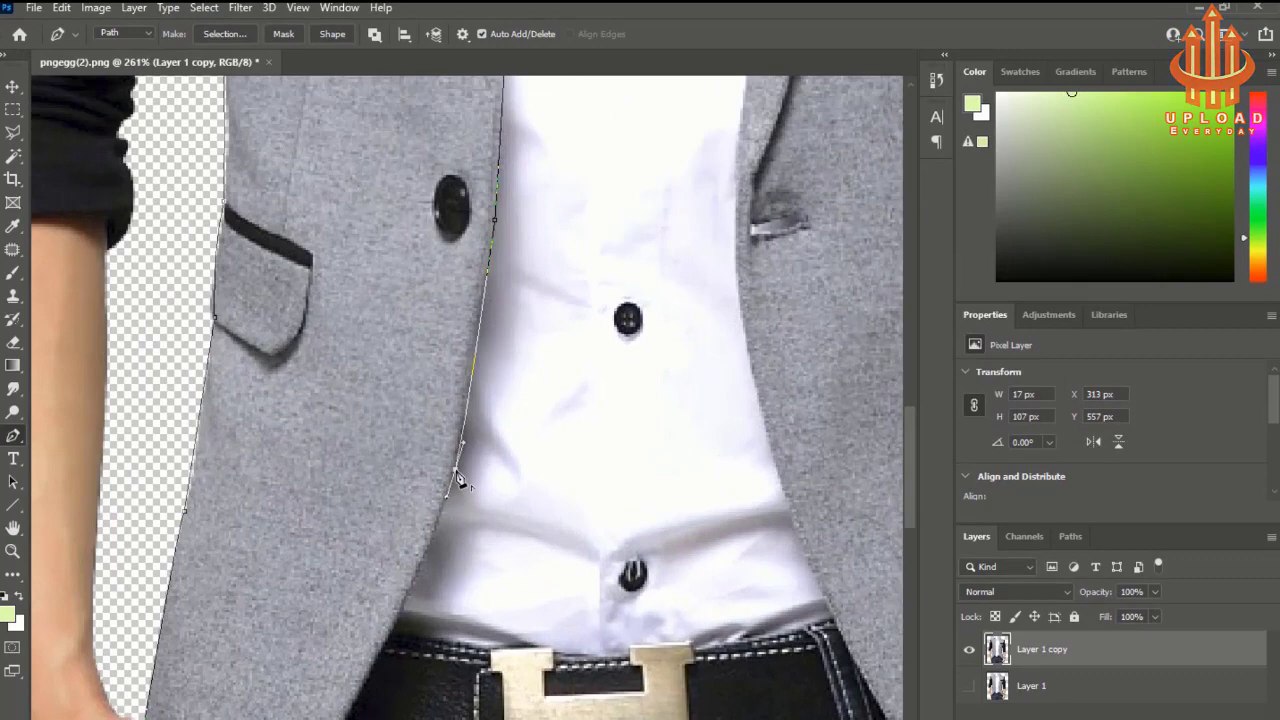
Trace the curved front edge over the belt and close the path at the starting anchor near the hem
{"action": "scroll", "coordinate": [459, 480], "scroll_direction": "down", "scroll_amount": 4}
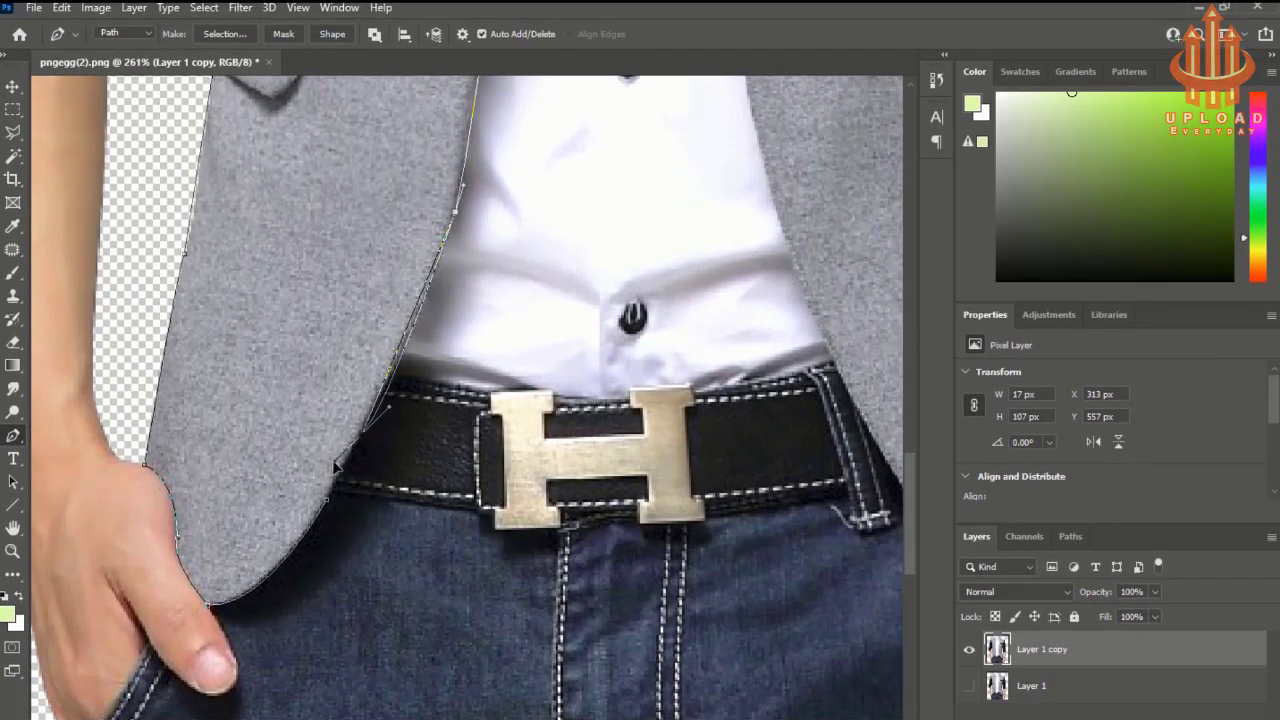
{"action": "scroll", "coordinate": [363, 443], "scroll_direction": "up", "scroll_amount": 1}
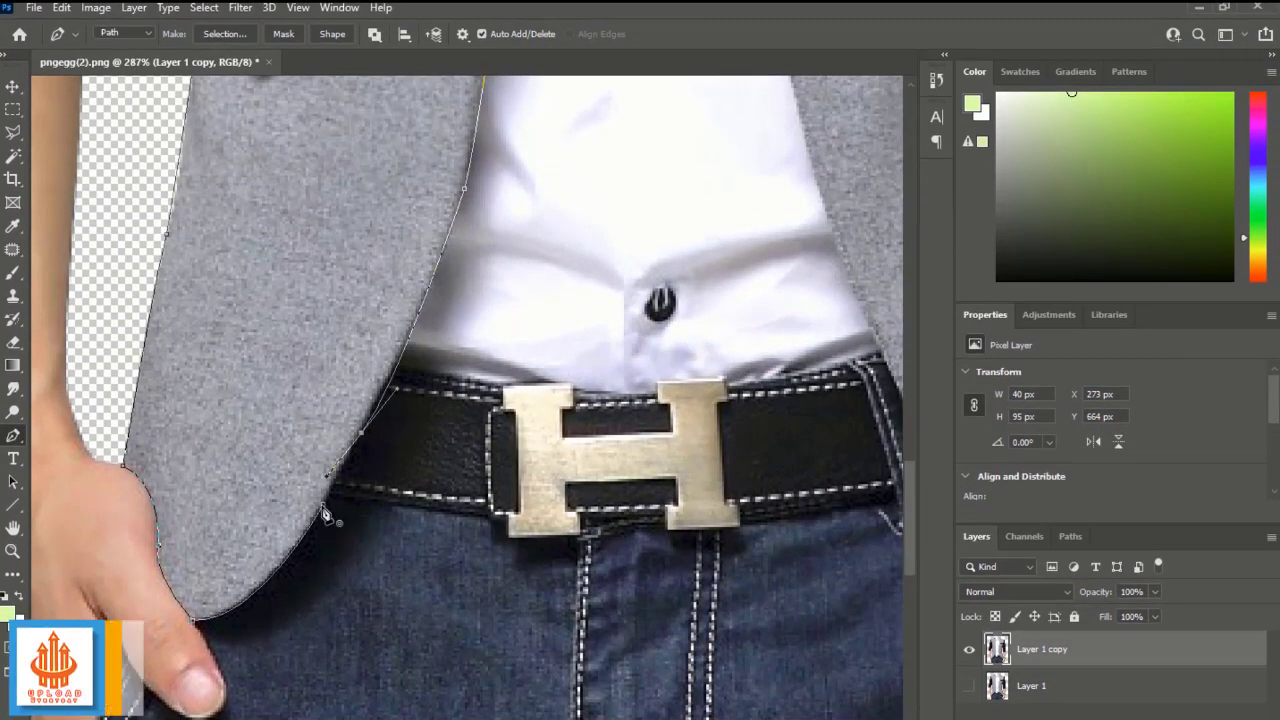
{"action": "scroll", "coordinate": [325, 514], "scroll_direction": "down", "scroll_amount": 3}
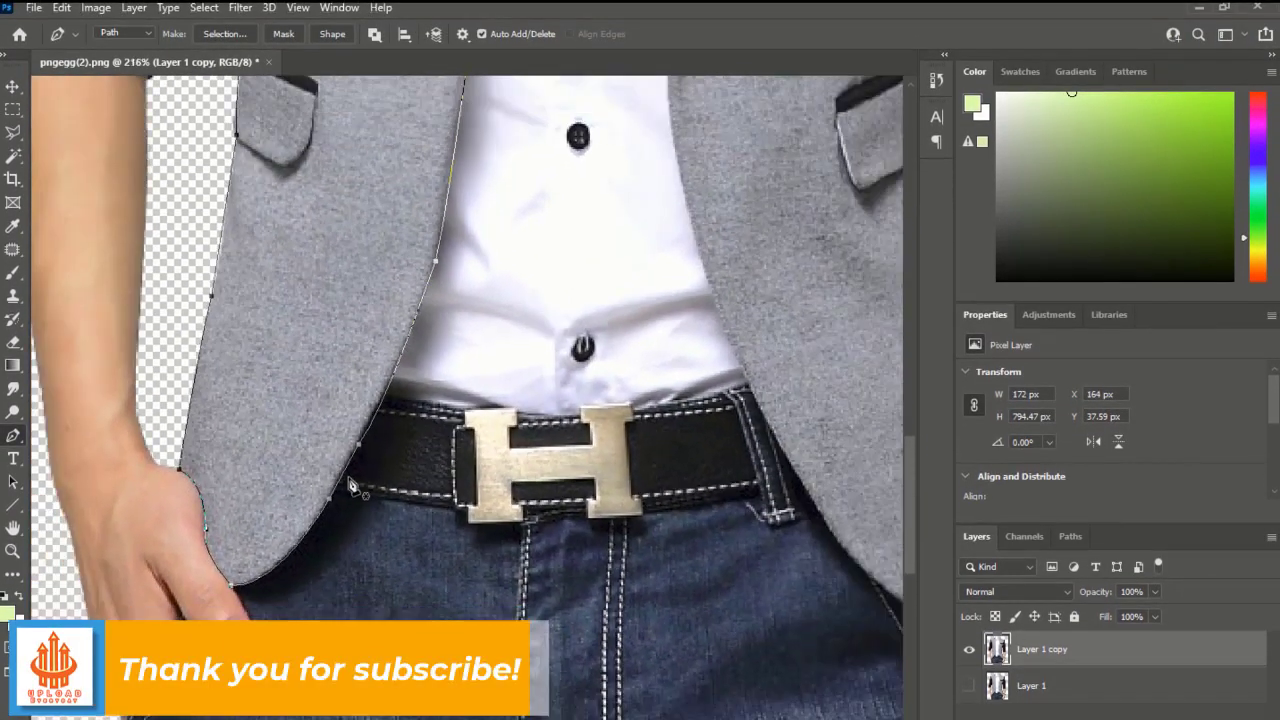
Inspect the closed path around the jacket panel from the hem up to the collar
{"action": "scroll", "coordinate": [352, 487], "scroll_direction": "down", "scroll_amount": 4}
{"action": "scroll", "coordinate": [420, 305], "scroll_direction": "up", "scroll_amount": 5}
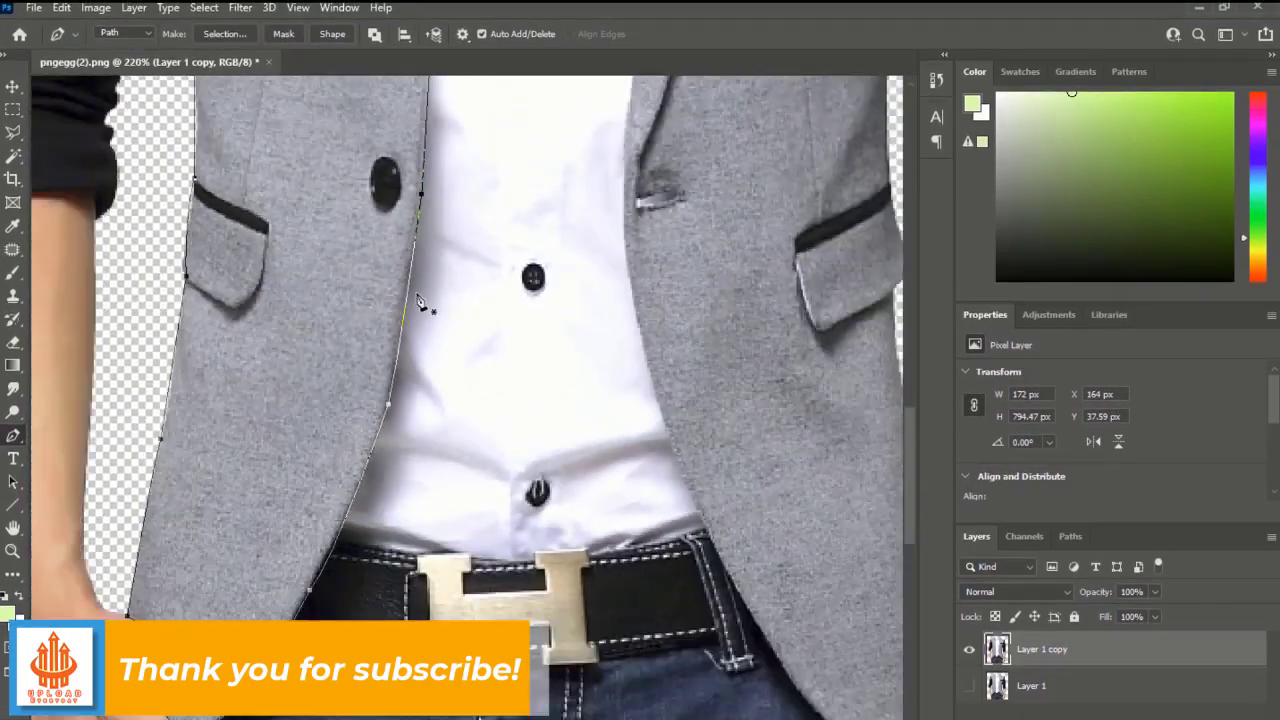
{"action": "scroll", "coordinate": [420, 305], "scroll_direction": "down", "scroll_amount": 3}
{"action": "scroll", "coordinate": [390, 330], "scroll_direction": "up", "scroll_amount": 2}
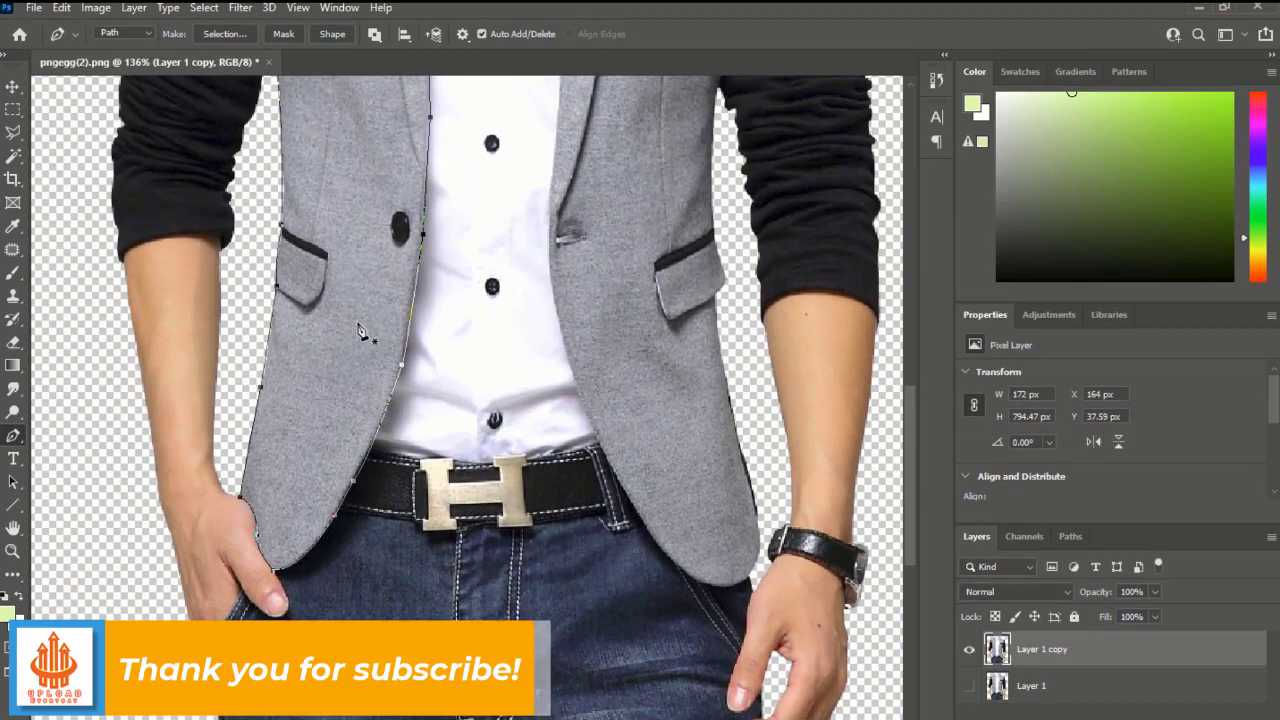
{"action": "scroll", "coordinate": [365, 333], "scroll_direction": "up", "scroll_amount": 1}
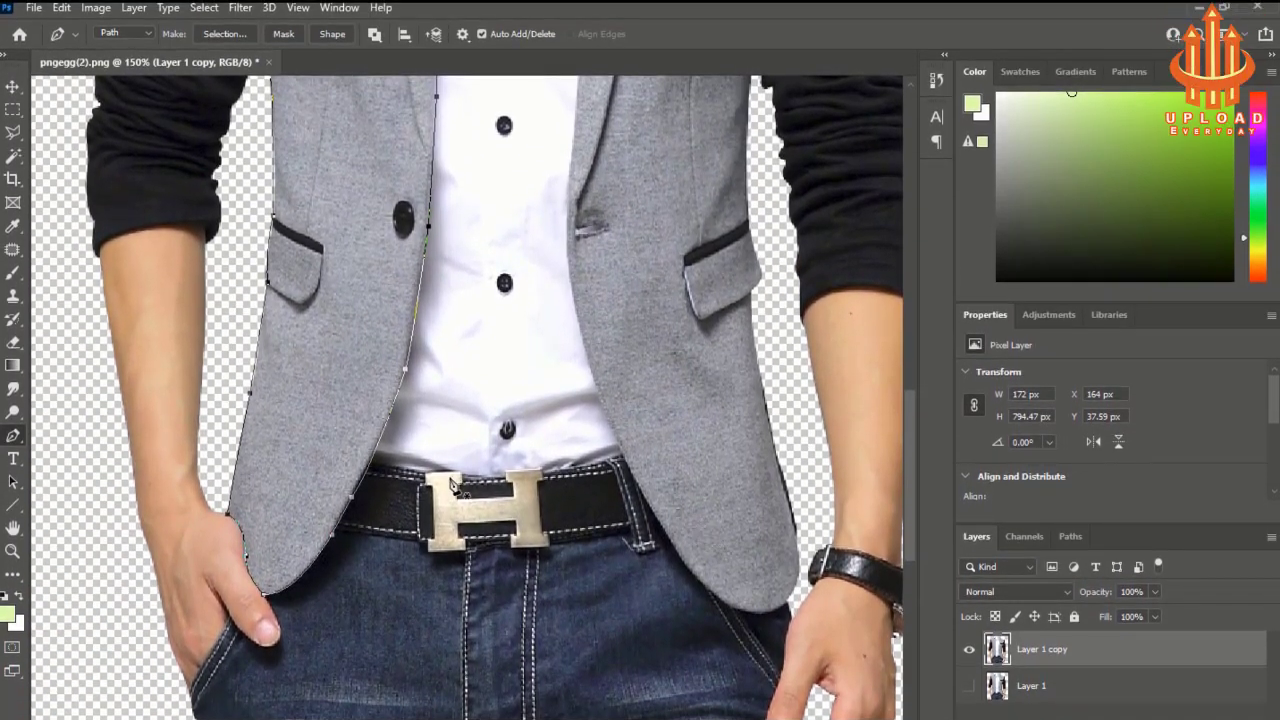
{"action": "scroll", "coordinate": [348, 330], "scroll_direction": "up", "scroll_amount": 2}
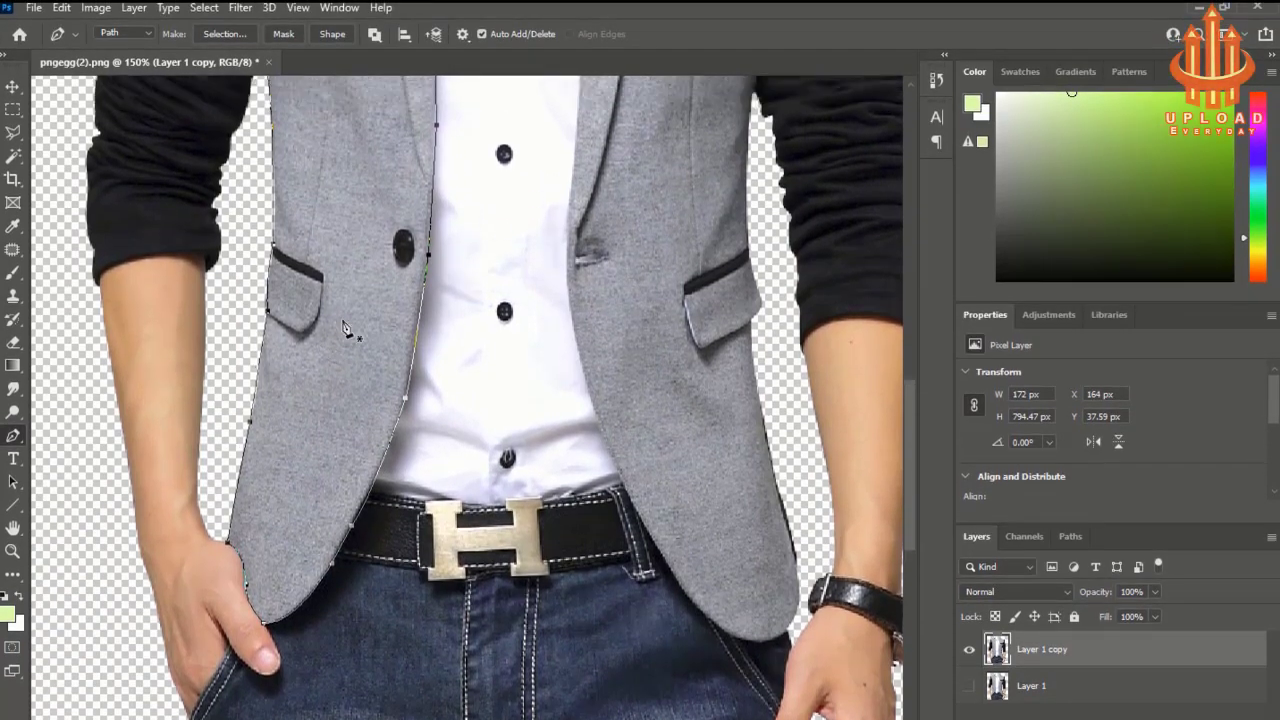
{"action": "scroll", "coordinate": [345, 328], "scroll_direction": "down", "scroll_amount": 3}
{"action": "scroll", "coordinate": [345, 328], "scroll_direction": "down", "scroll_amount": 3}
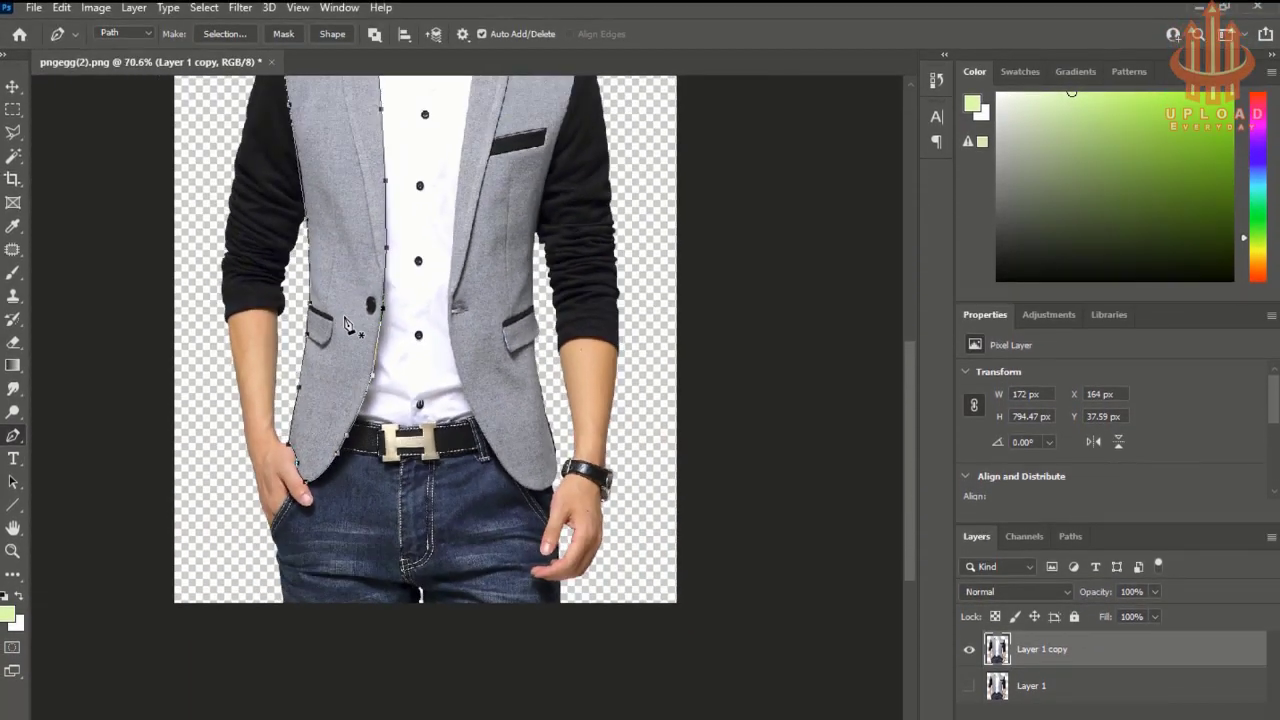
{"action": "scroll", "coordinate": [370, 325], "scroll_direction": "up", "scroll_amount": 3}
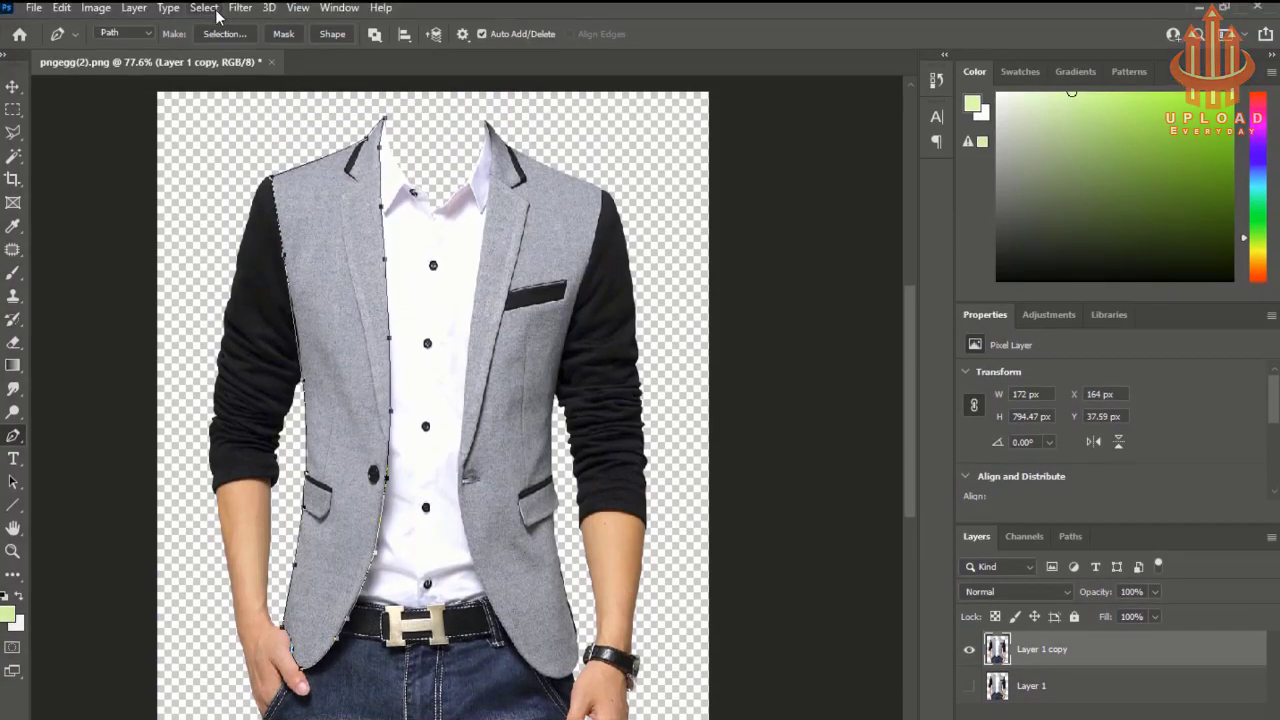
{"action": "left_click", "coordinate": [203, 7]}
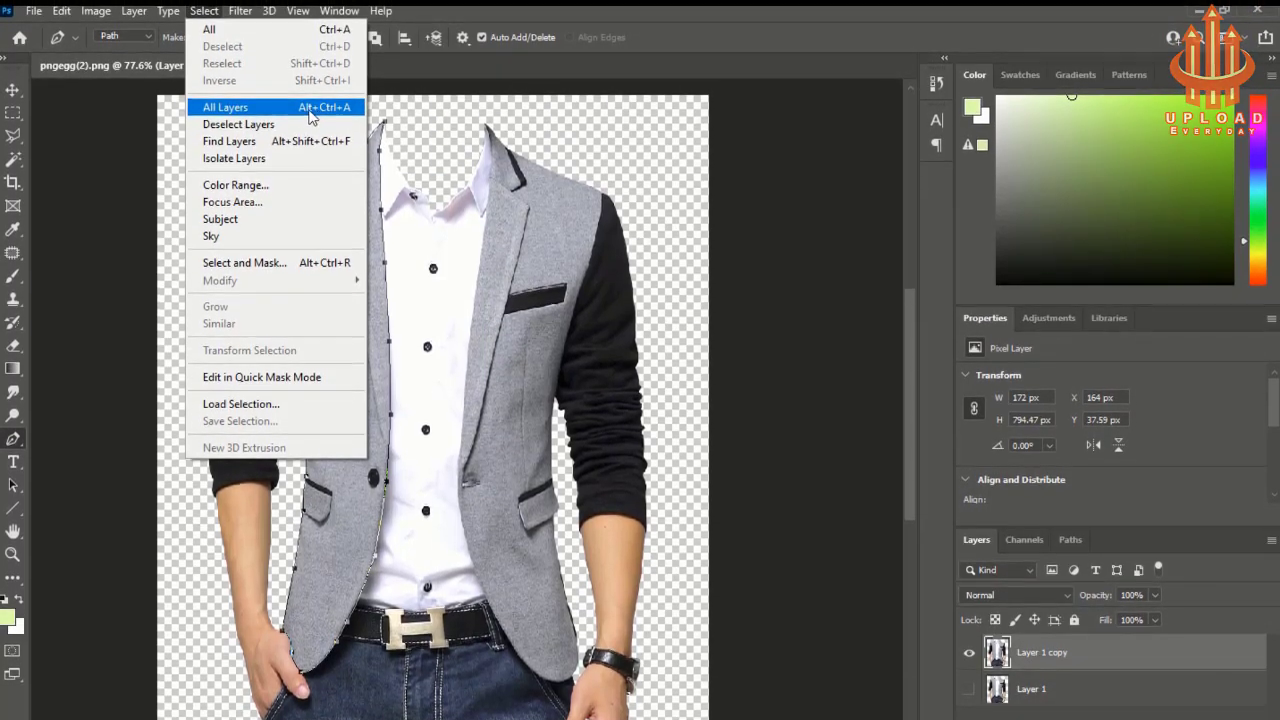
{"action": "left_click", "coordinate": [260, 104]}
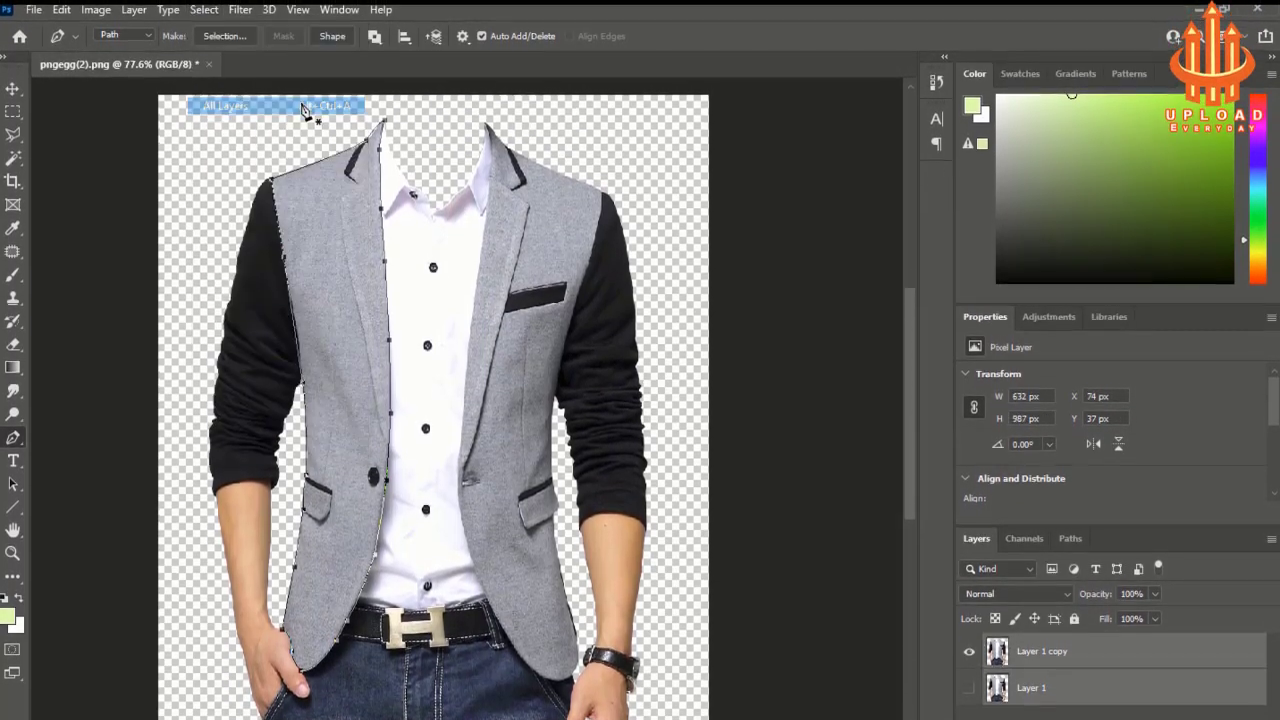
{"action": "left_click", "coordinate": [1043, 655]}
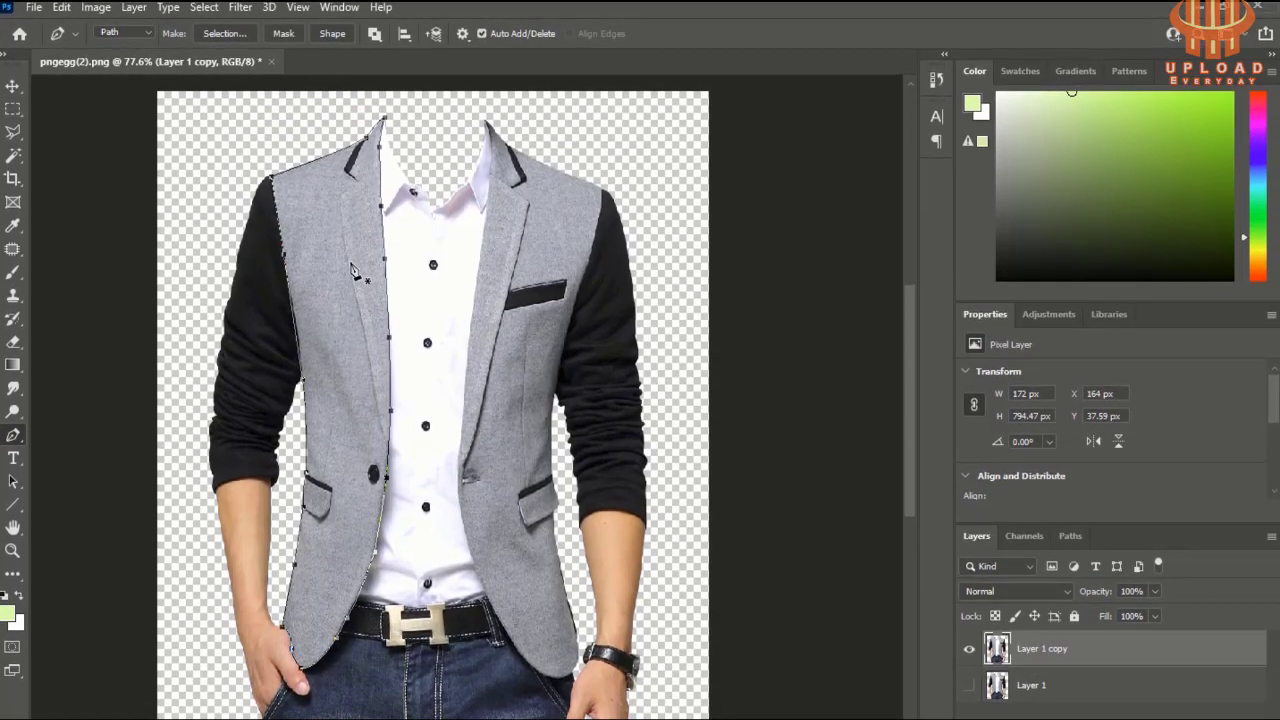
Convert the closed jacket path into a selection on Layer 1 copy and switch to the Move tool
{"action": "scroll", "coordinate": [245, 184], "scroll_direction": "up", "scroll_amount": 2}
{"action": "scroll", "coordinate": [380, 300], "scroll_direction": "down", "scroll_amount": 2}
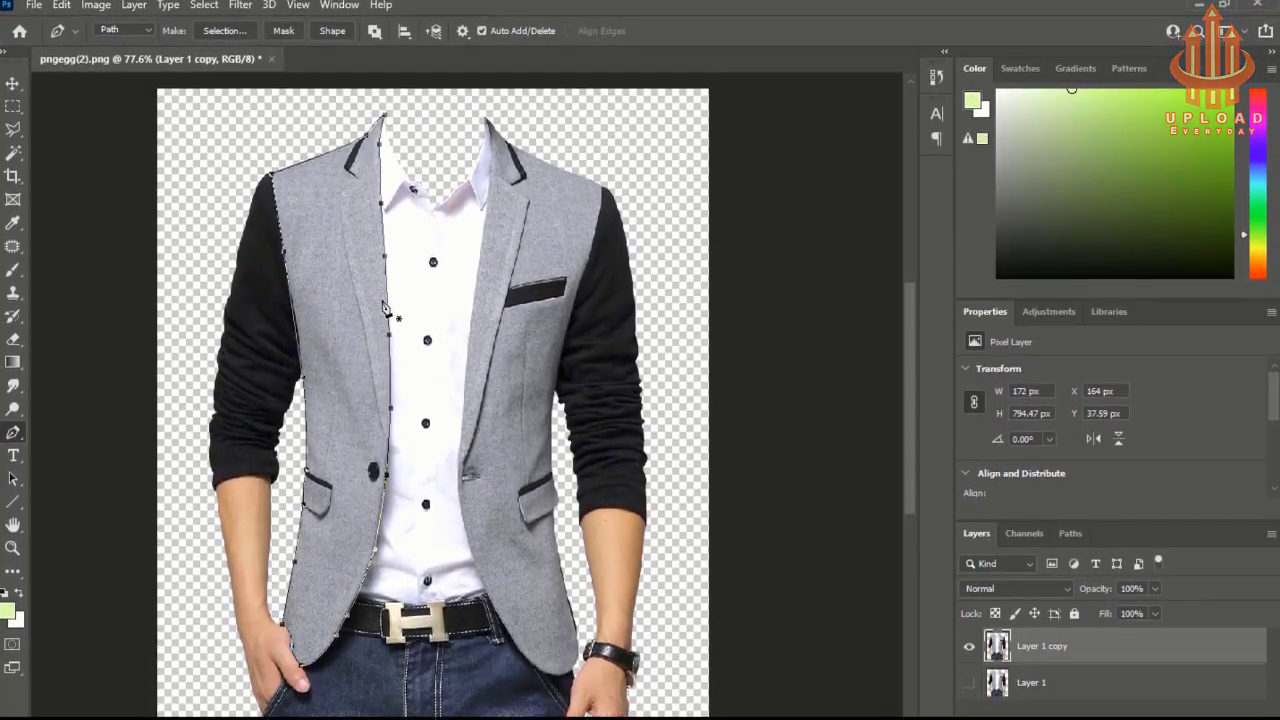
{"action": "scroll", "coordinate": [400, 200], "scroll_direction": "down", "scroll_amount": 3}
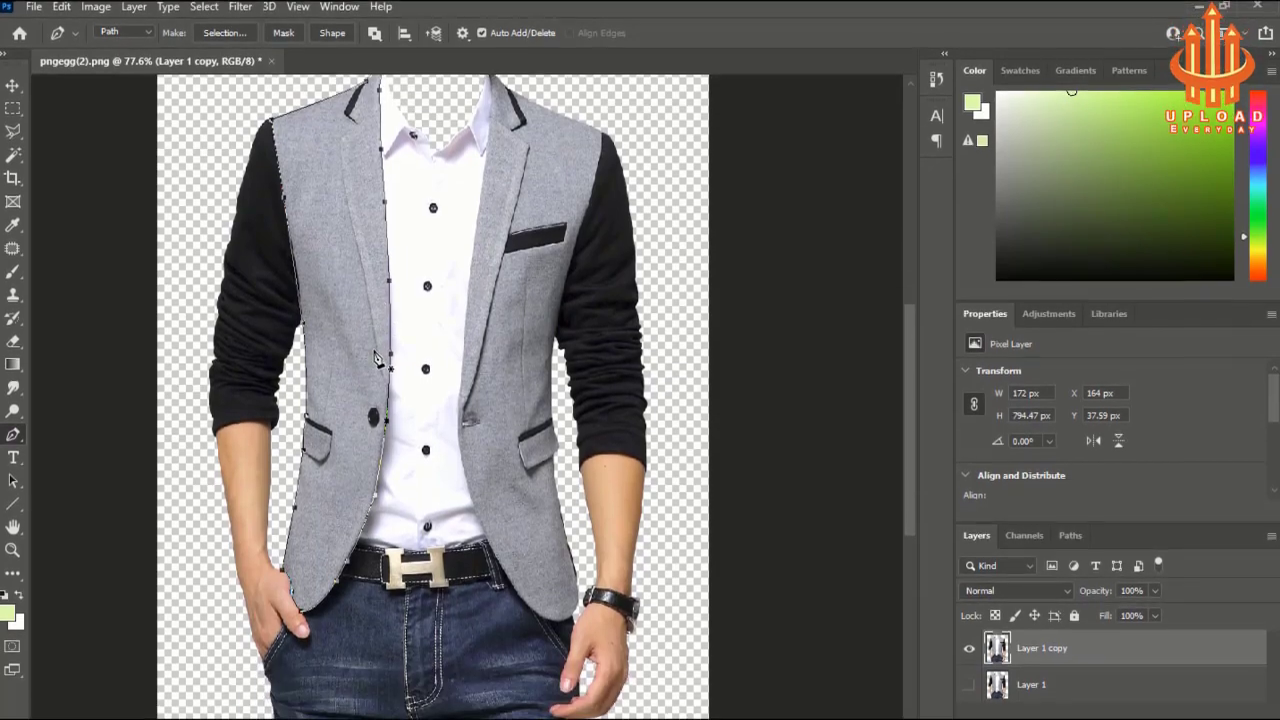
{"action": "left_click", "coordinate": [13, 86]}
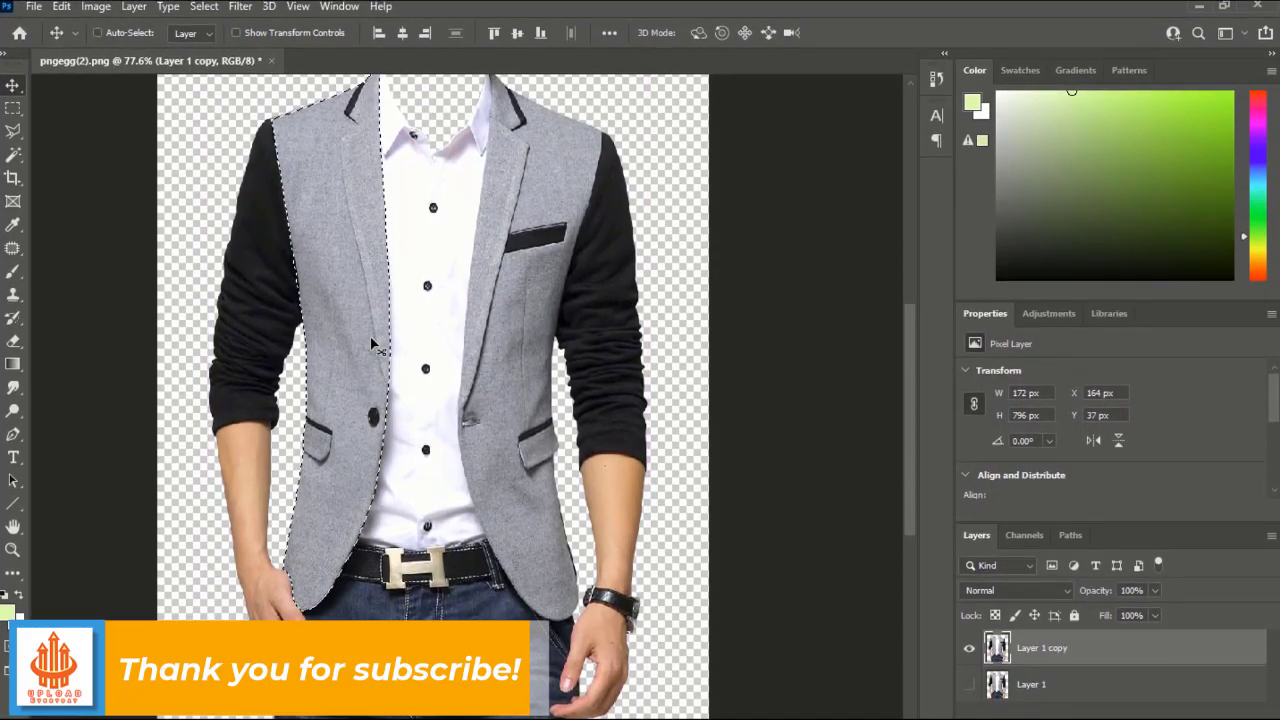
Feather the jacket panel selection with a radius of 1.3 pixels
{"action": "scroll", "coordinate": [380, 265], "scroll_direction": "up", "scroll_amount": 3}
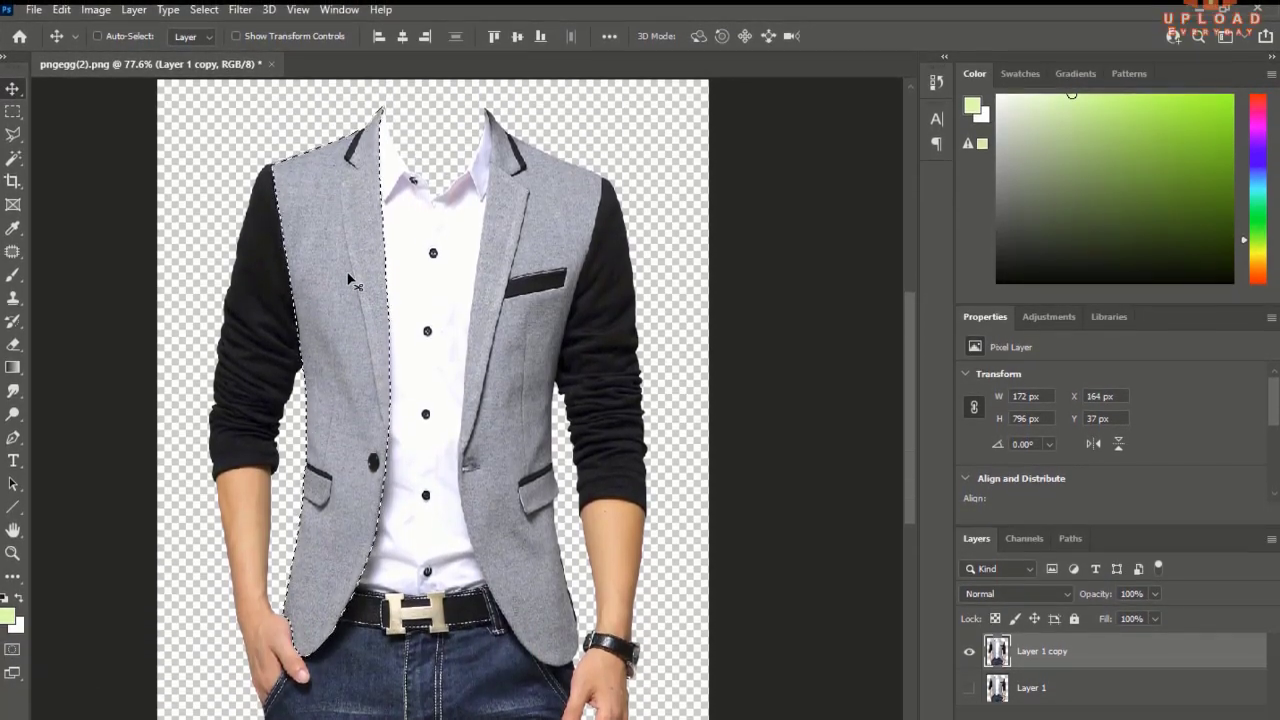
{"action": "scroll", "coordinate": [350, 280], "scroll_direction": "up", "scroll_amount": 3}
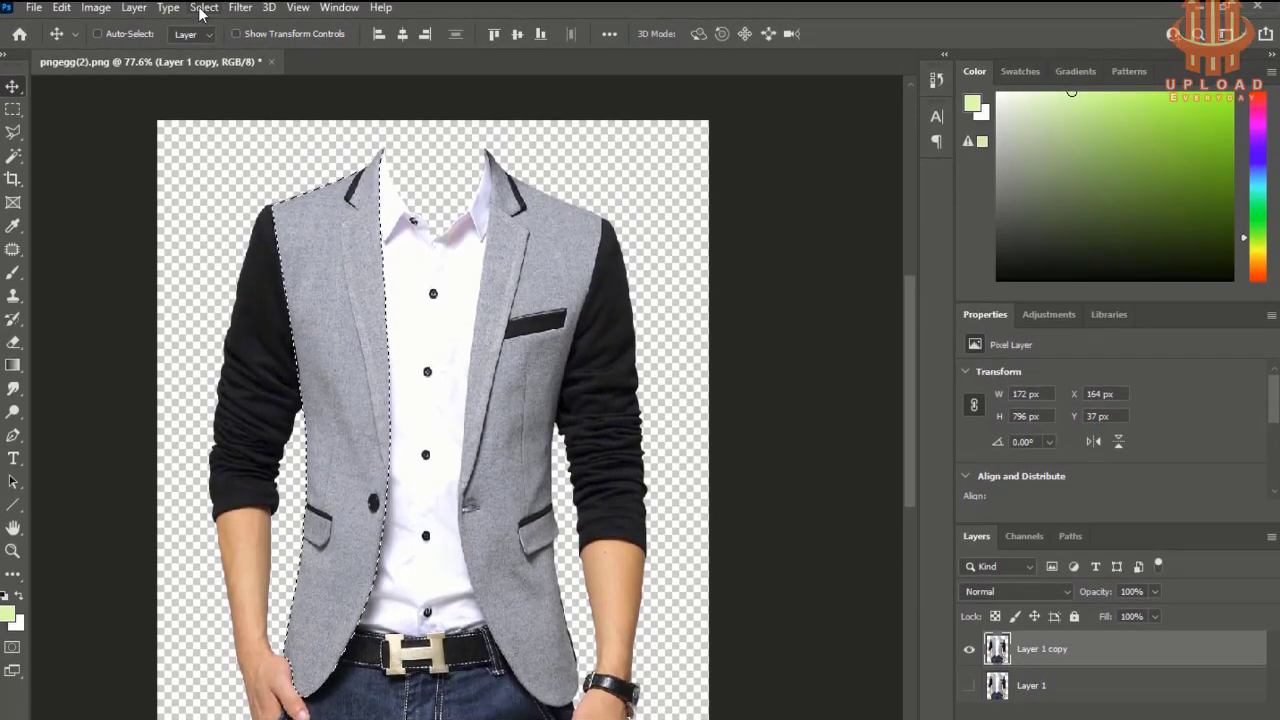
{"action": "left_click", "coordinate": [204, 8]}
{"action": "mouse_move", "coordinate": [272, 276]}
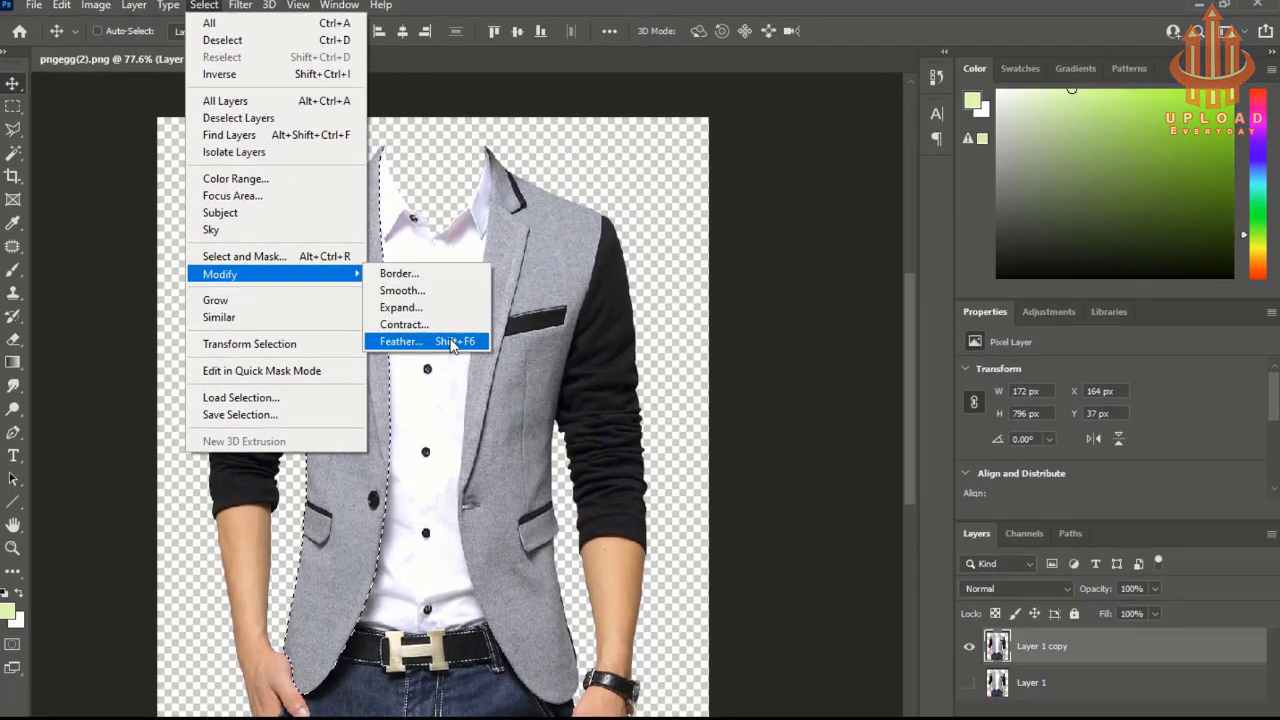
{"action": "left_click", "coordinate": [436, 350]}
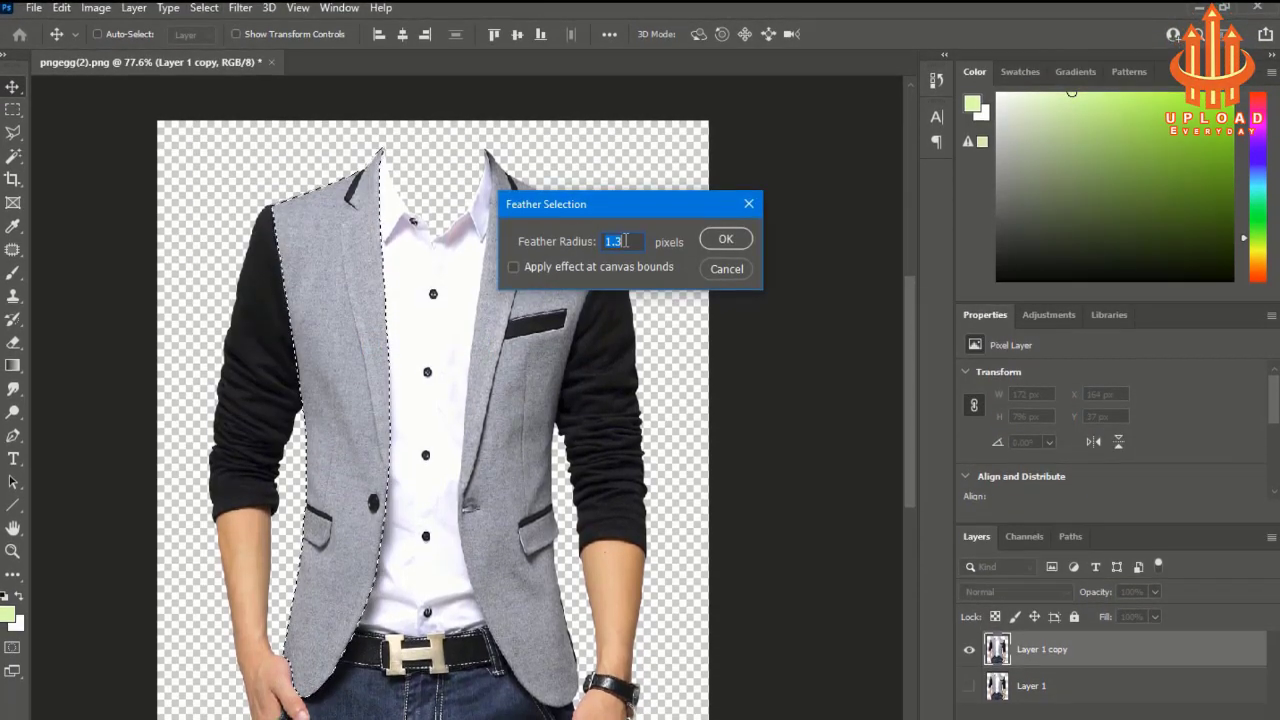
{"action": "left_click", "coordinate": [622, 242]}
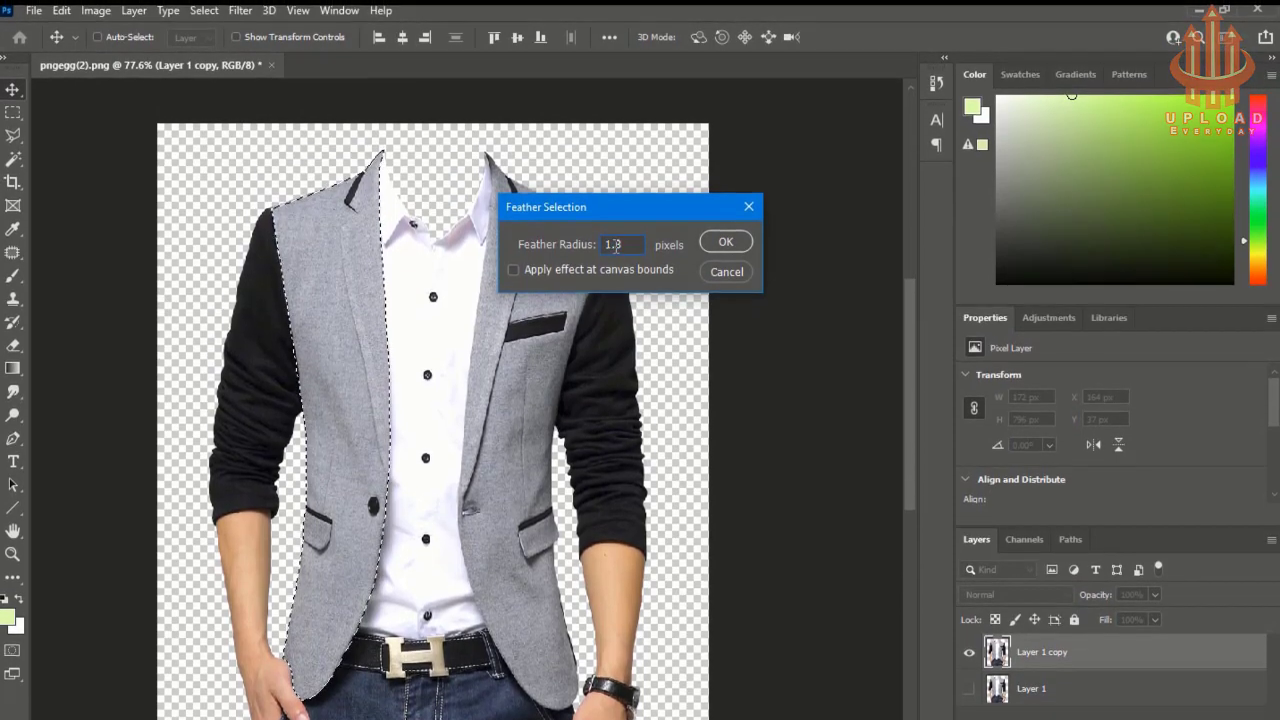
{"action": "left_click_drag", "start_coordinate": [622, 239], "coordinate": [597, 240]}
{"action": "left_click", "coordinate": [726, 237]}
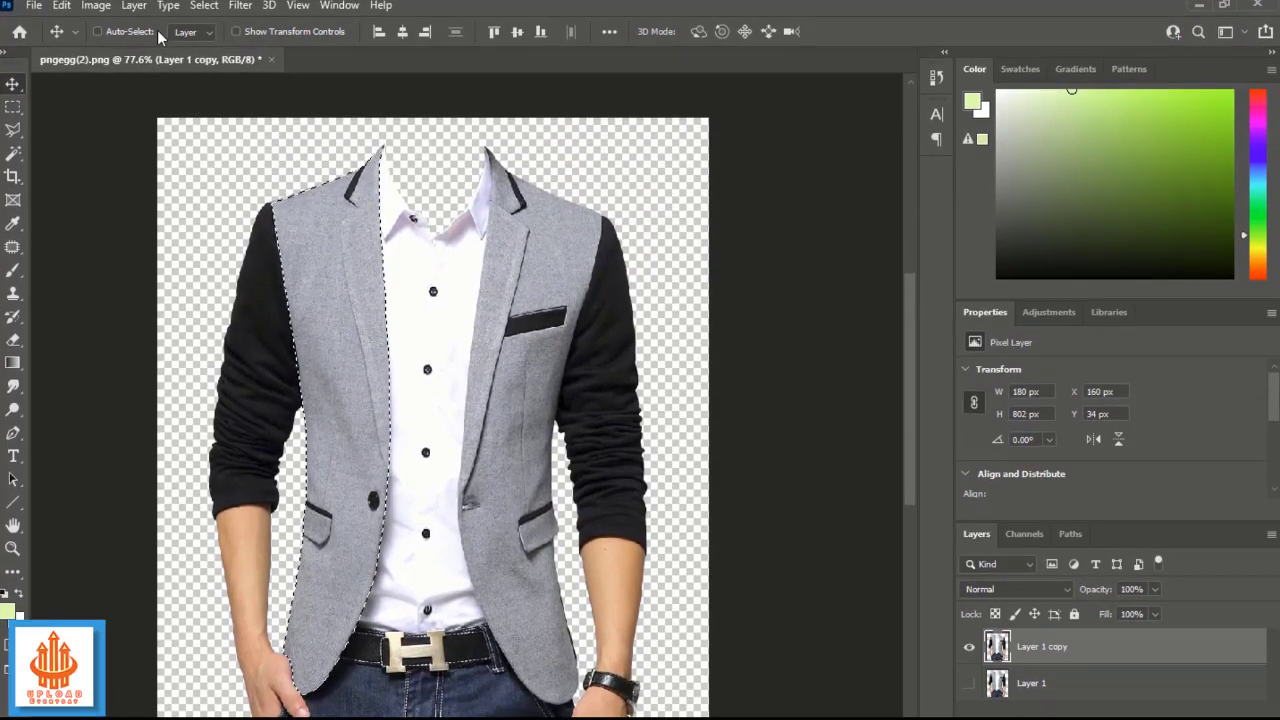
Copy the selected jacket panel to a new layer with Layer Via Copy
{"action": "left_click", "coordinate": [134, 10]}
{"action": "mouse_move", "coordinate": [150, 27]}
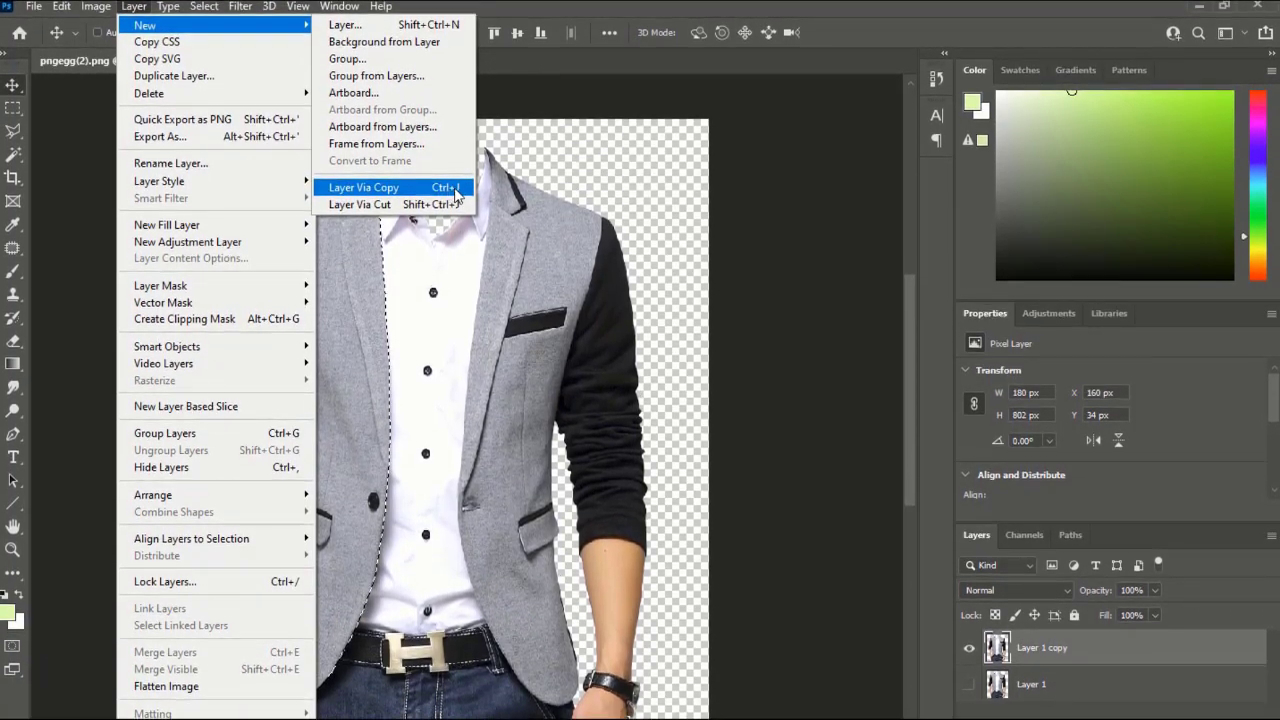
{"action": "left_click", "coordinate": [447, 192]}
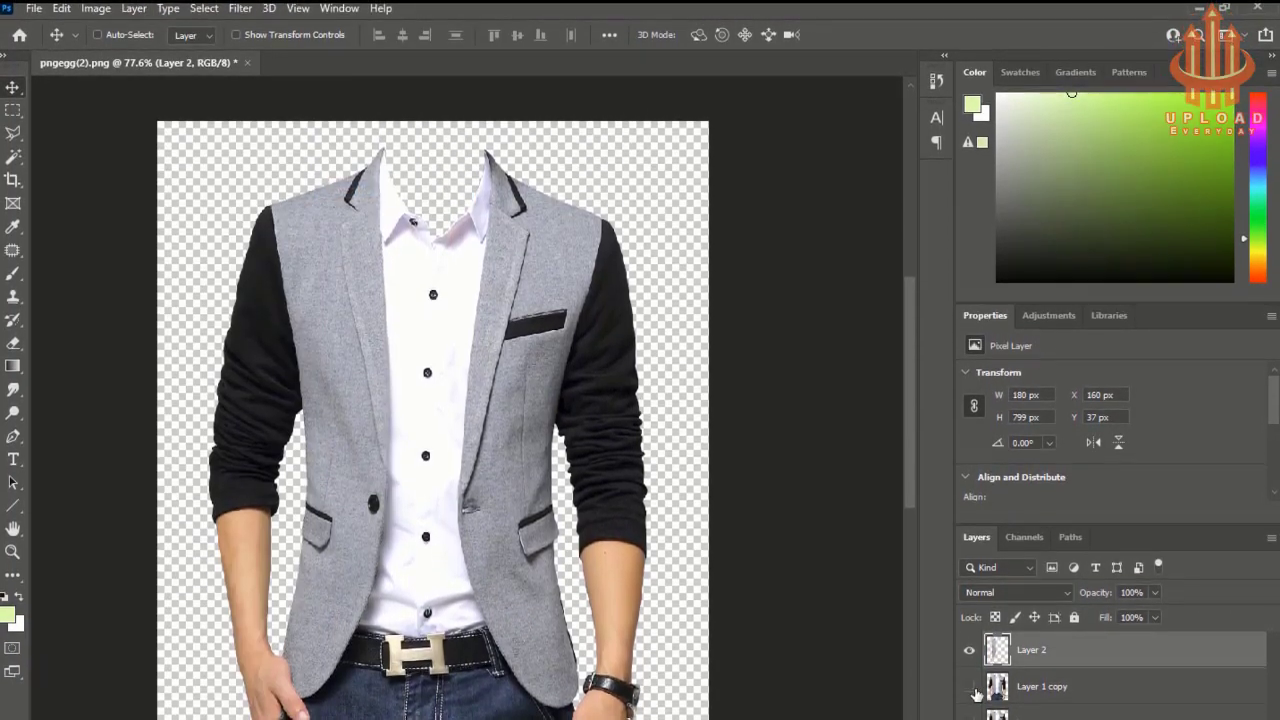
Hide every layer except the new one holding the copied jacket panel
{"action": "left_click", "coordinate": [969, 686]}
{"action": "left_click", "coordinate": [969, 686]}
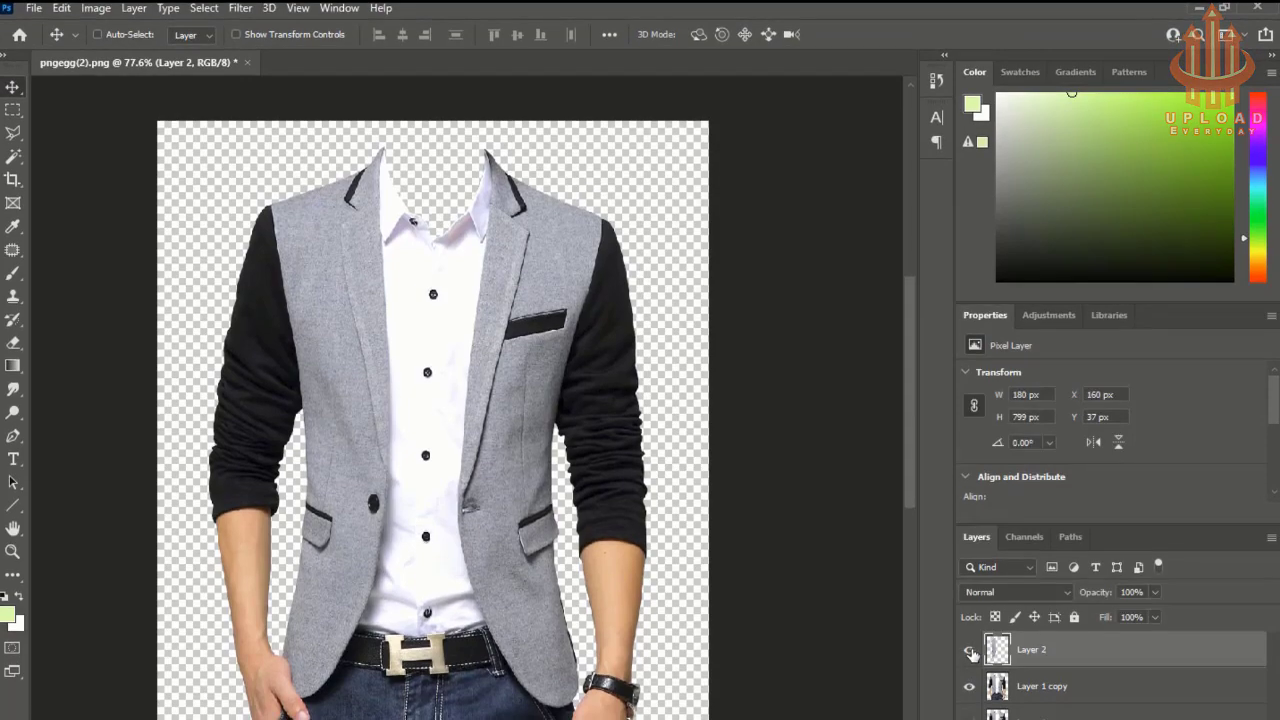
{"action": "left_click", "coordinate": [969, 651], "text": "alt"}
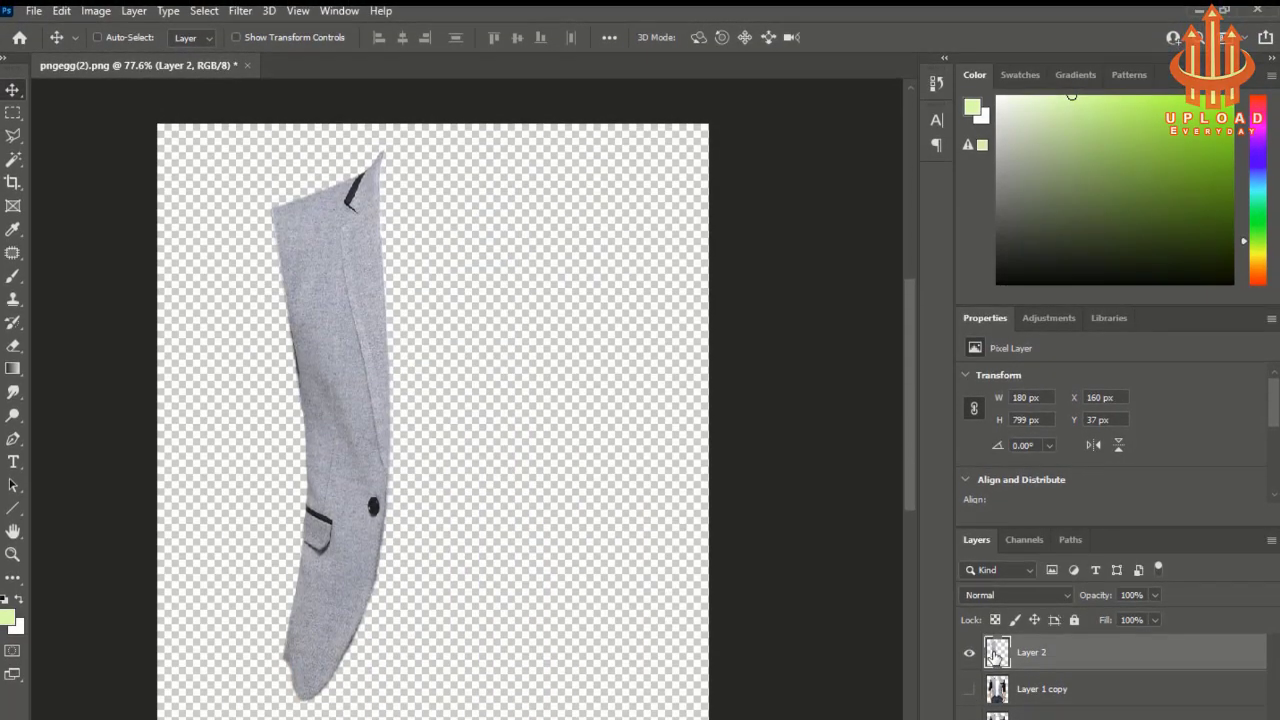